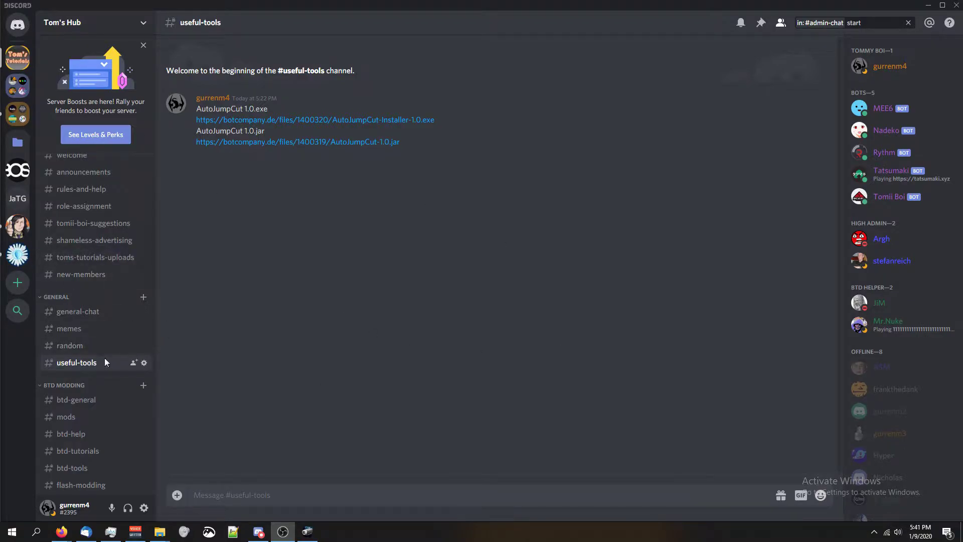
Step: Draft the command ".iam General Chat" in the role-assignment channel and clear the message without sending it
{"action": "left_click", "coordinate": [70, 211]}
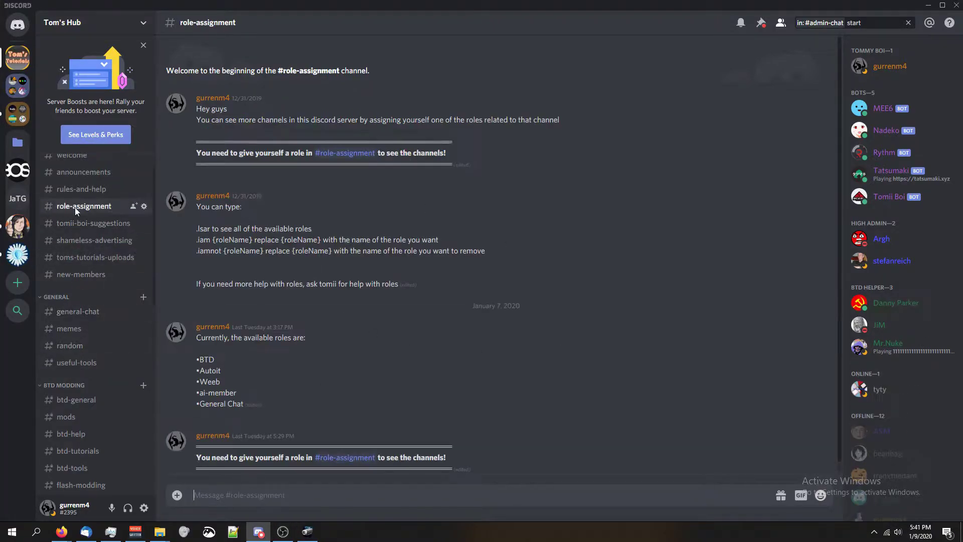
{"action": "type", "text": ".iam "}
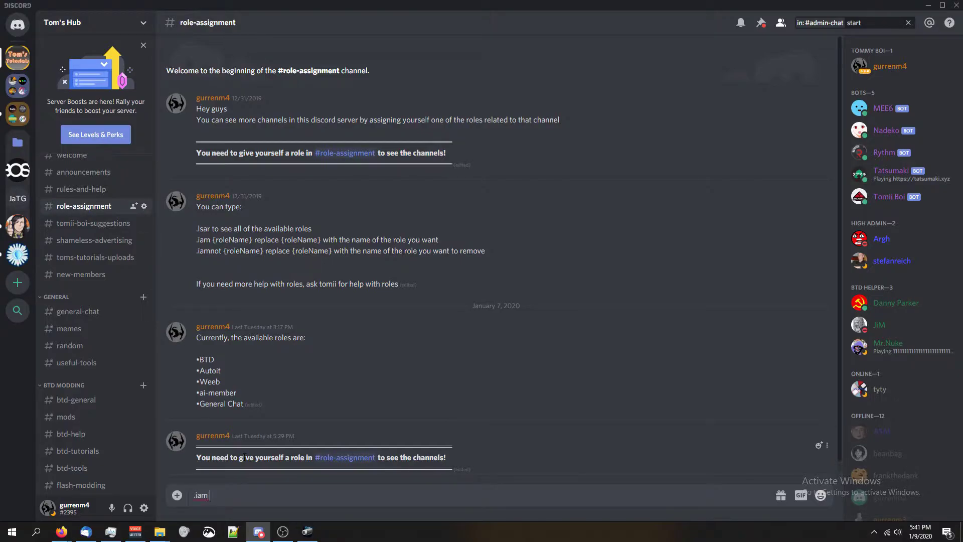
{"action": "type", "text": "General Cha"}
{"action": "key", "text": "BackSpace"}
{"action": "key", "text": "BackSpace"}
{"action": "type", "text": "hat"}
{"action": "key", "text": "ctrl+a"}
{"action": "key", "text": "BackSpace"}
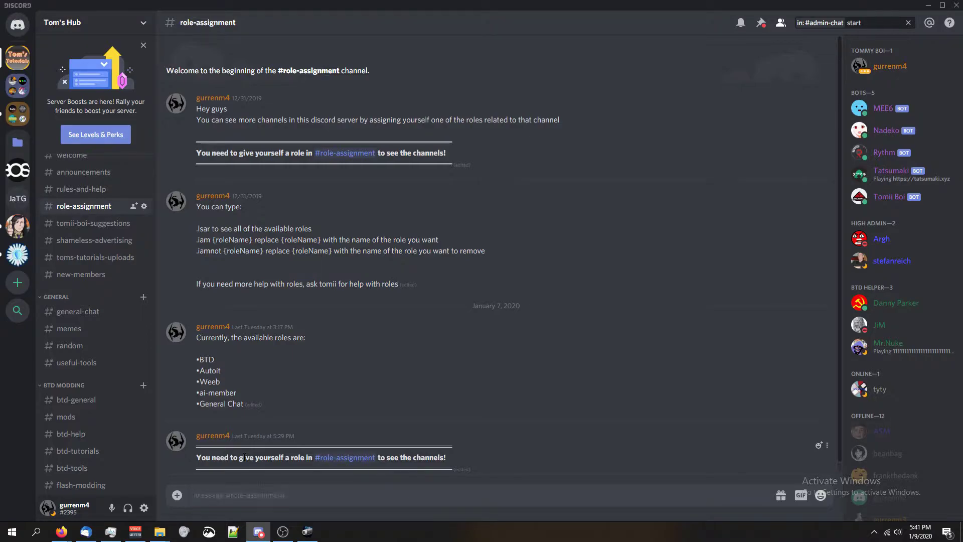
Step: Download AutoJumpCut-Installer-1.0.exe from the useful-tools channel into the "new version" folder of Auto_jump_cut program, replacing the existing file
{"action": "left_click", "coordinate": [79, 366]}
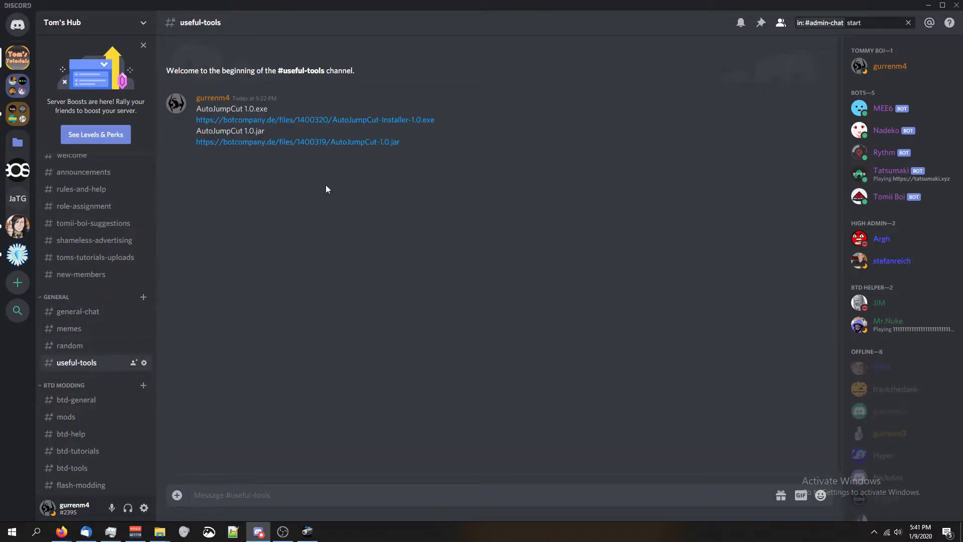
{"action": "left_click", "coordinate": [283, 532]}
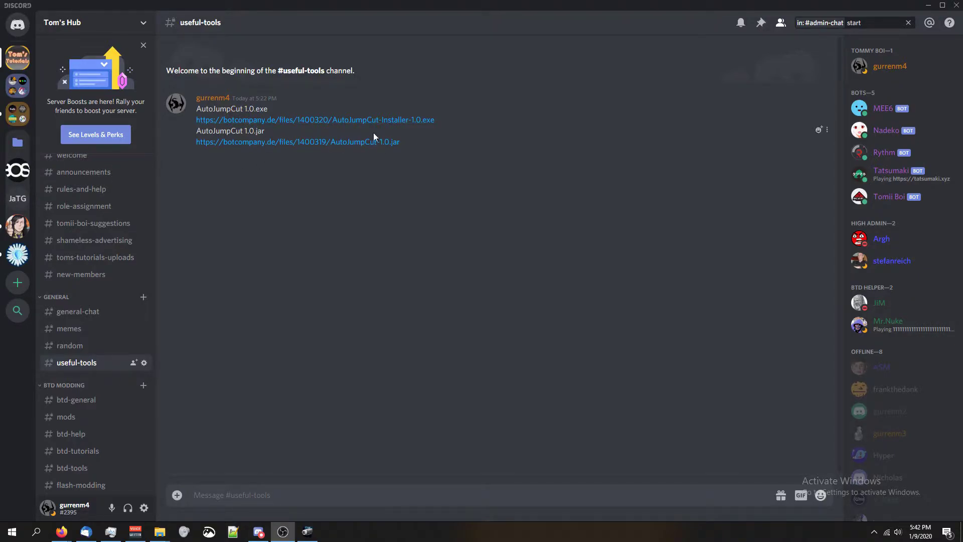
{"action": "left_click", "coordinate": [345, 120]}
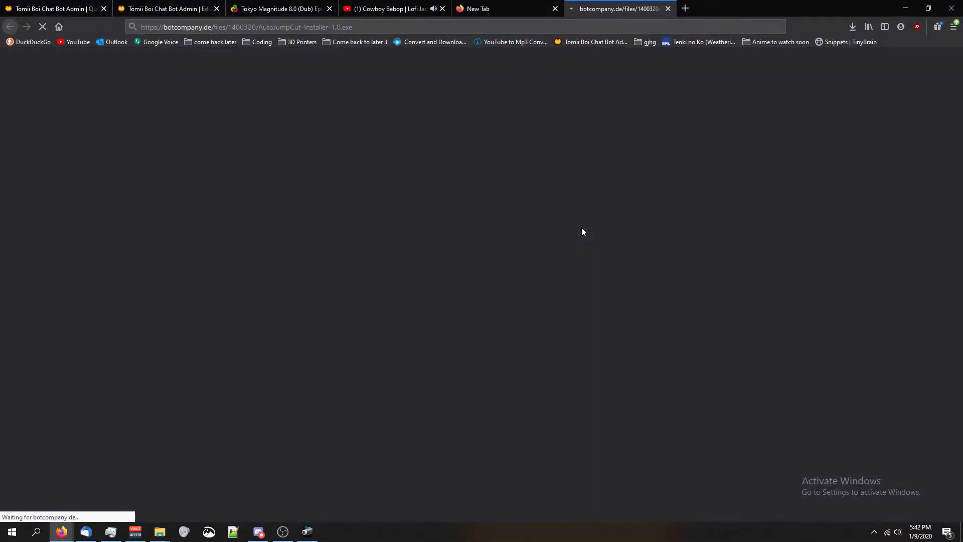
{"action": "left_click", "coordinate": [399, 171]}
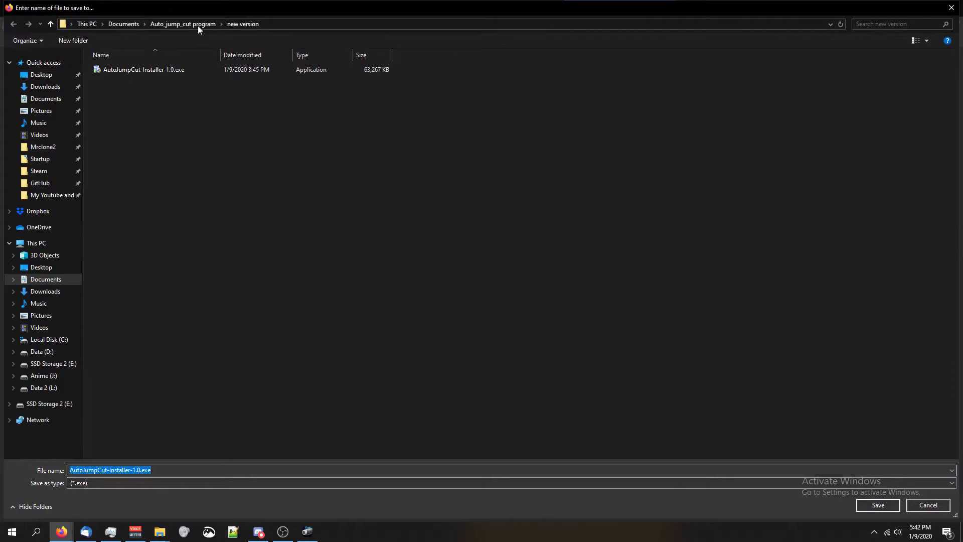
{"action": "left_click", "coordinate": [888, 503]}
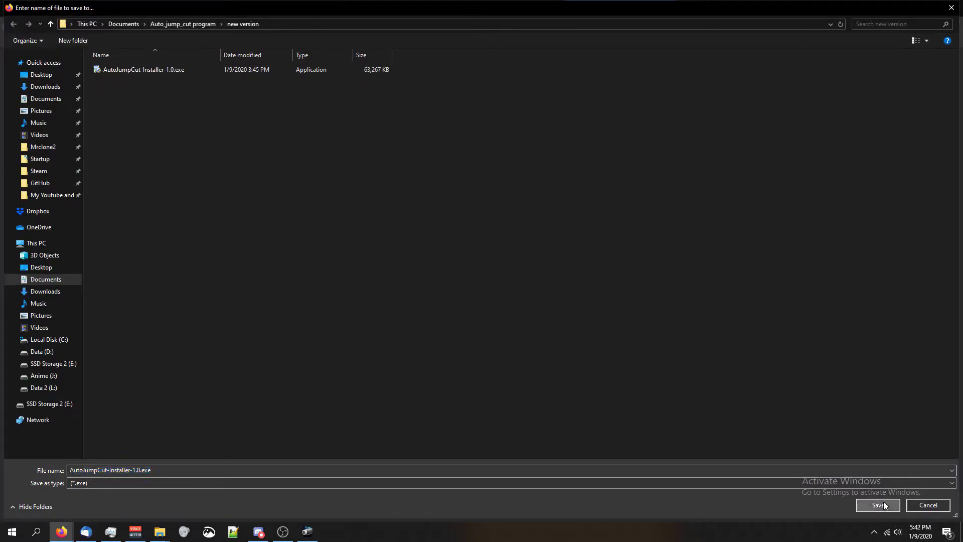
{"action": "left_click", "coordinate": [504, 266]}
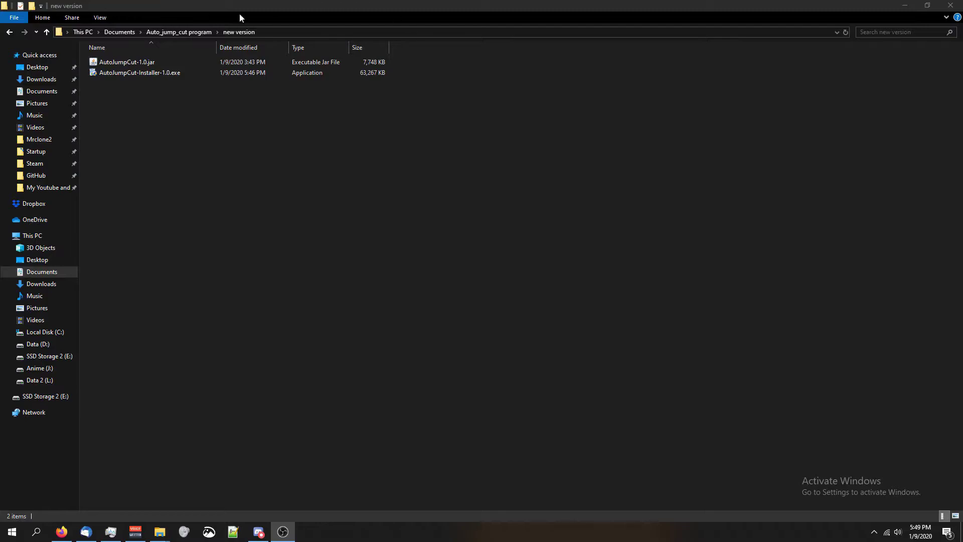
Step: Run AutoJumpCut-Installer-1.0.exe and complete the setup with the desktop icon, start menu folder and launch options enabled
{"action": "left_click", "coordinate": [204, 258]}
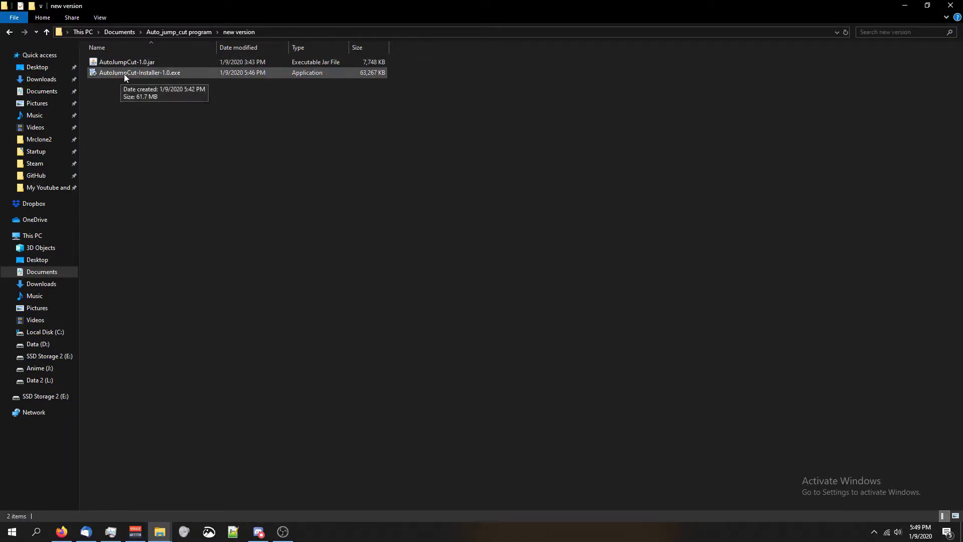
{"action": "left_click", "coordinate": [137, 75]}
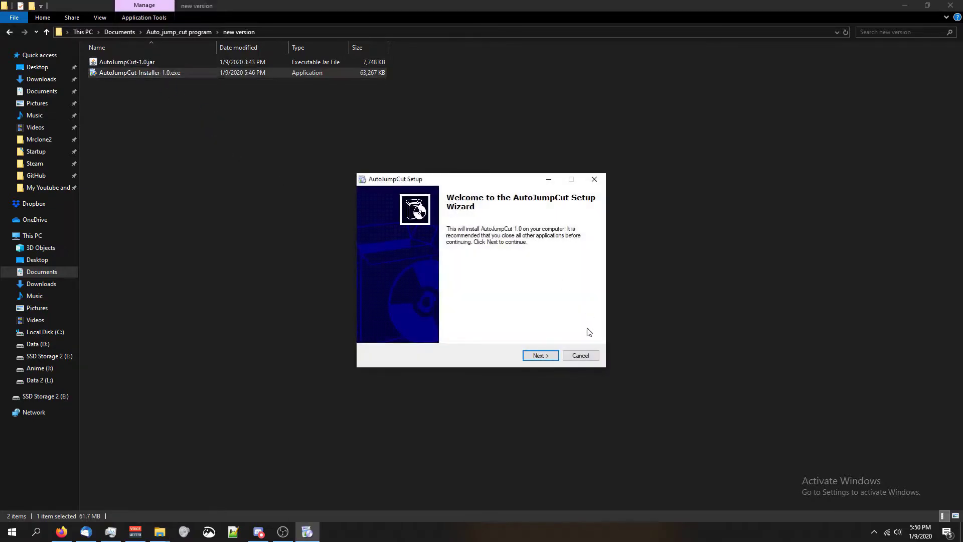
{"action": "left_click", "coordinate": [542, 356]}
{"action": "left_click", "coordinate": [543, 357]}
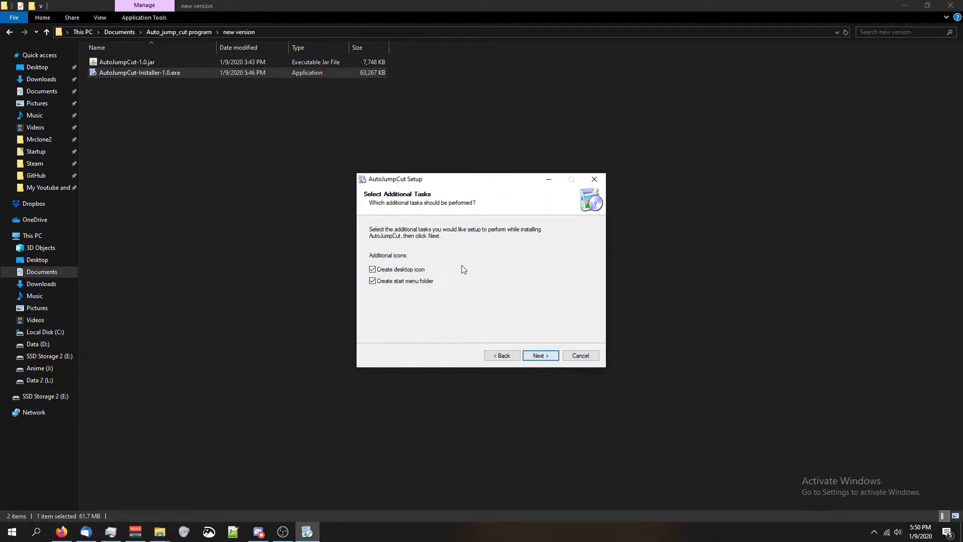
{"action": "left_click", "coordinate": [541, 357]}
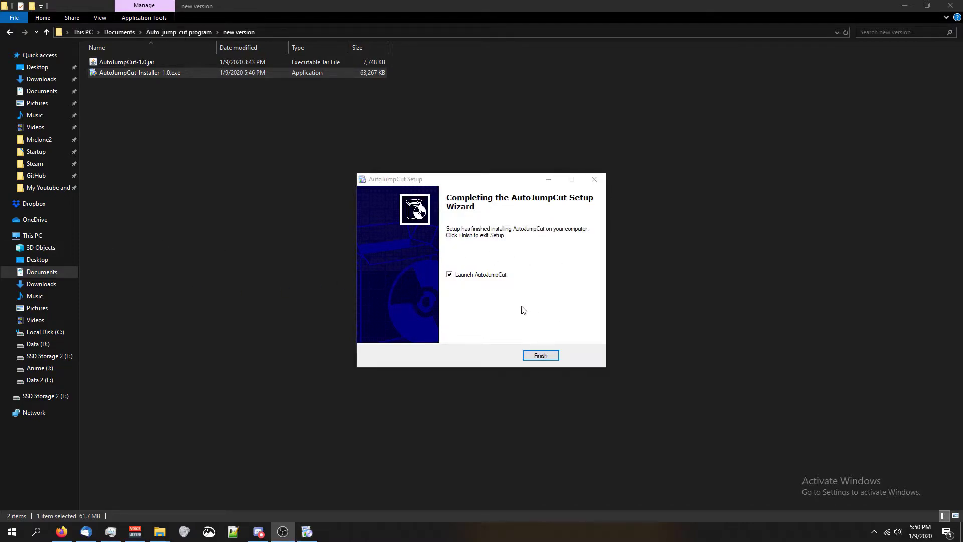
{"action": "left_click", "coordinate": [540, 355]}
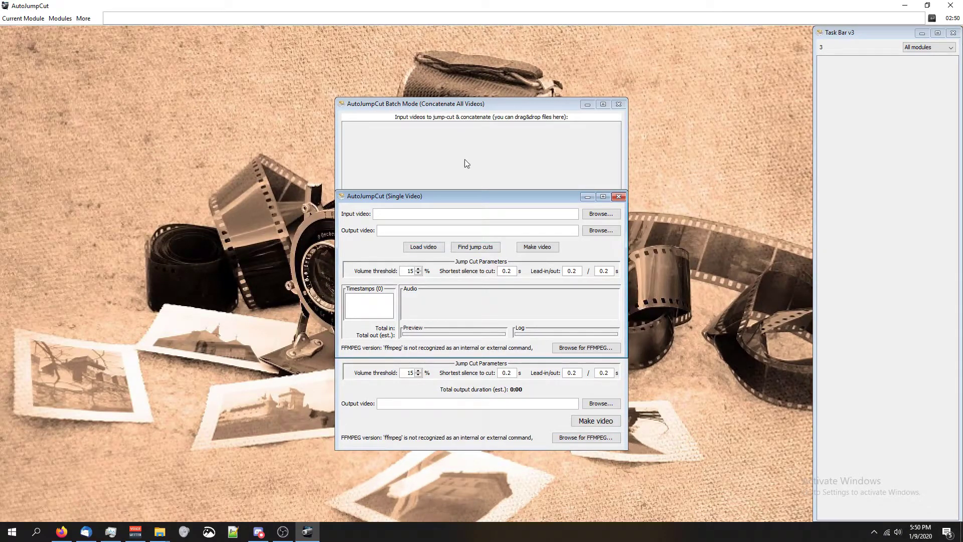
Step: Close AutoJumpCut and launch it again
{"action": "left_click", "coordinate": [948, 5]}
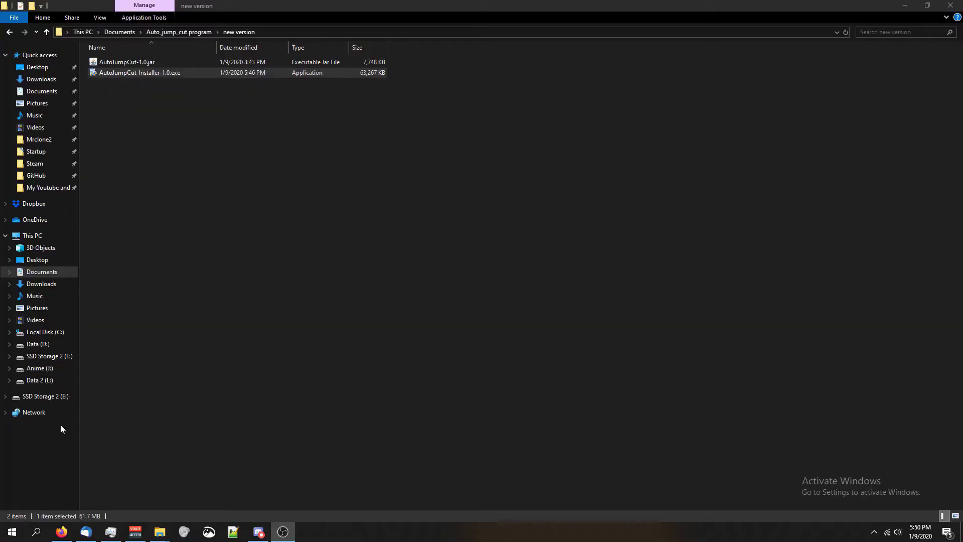
{"action": "left_click", "coordinate": [12, 531]}
{"action": "left_click", "coordinate": [70, 232]}
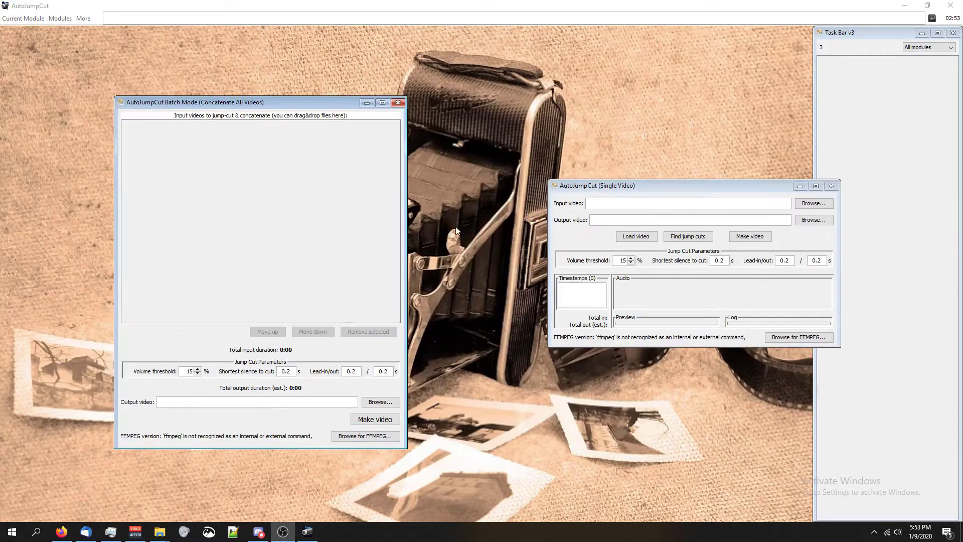
Step: Start browsing for the FFMPEG executable from the Single Video window and open Local Disk (C:)
{"action": "left_click_drag", "start_coordinate": [680, 185], "coordinate": [409, 170]}
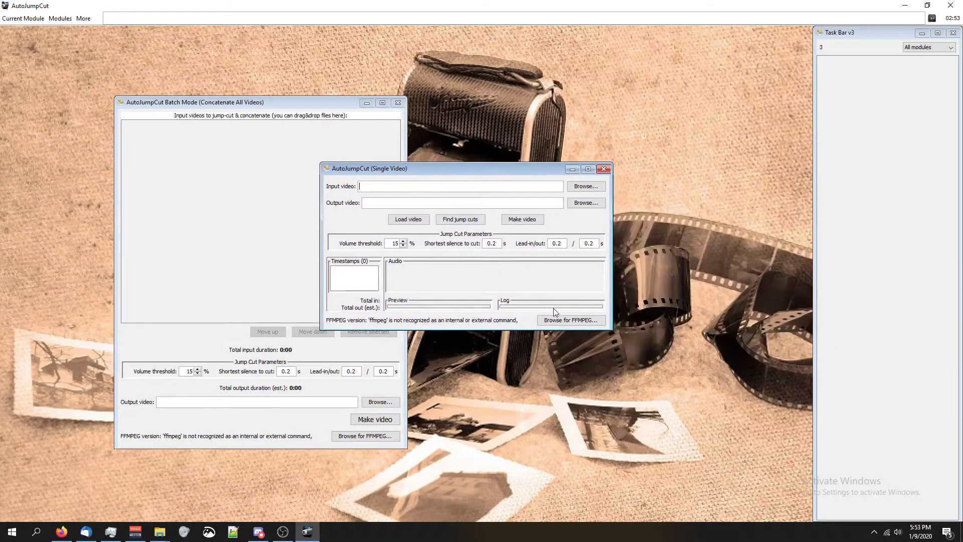
{"action": "left_click", "coordinate": [578, 322]}
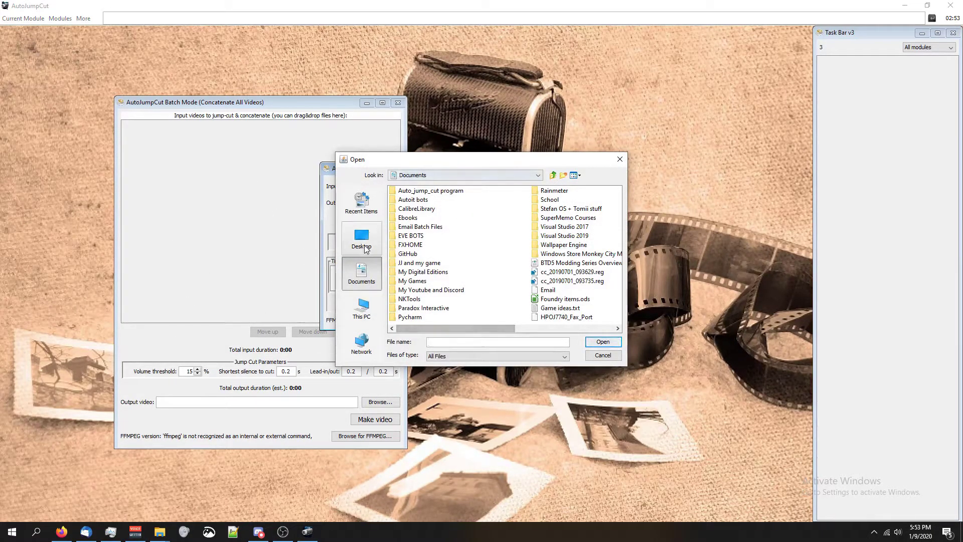
{"action": "left_click", "coordinate": [552, 175]}
{"action": "left_click", "coordinate": [361, 307]}
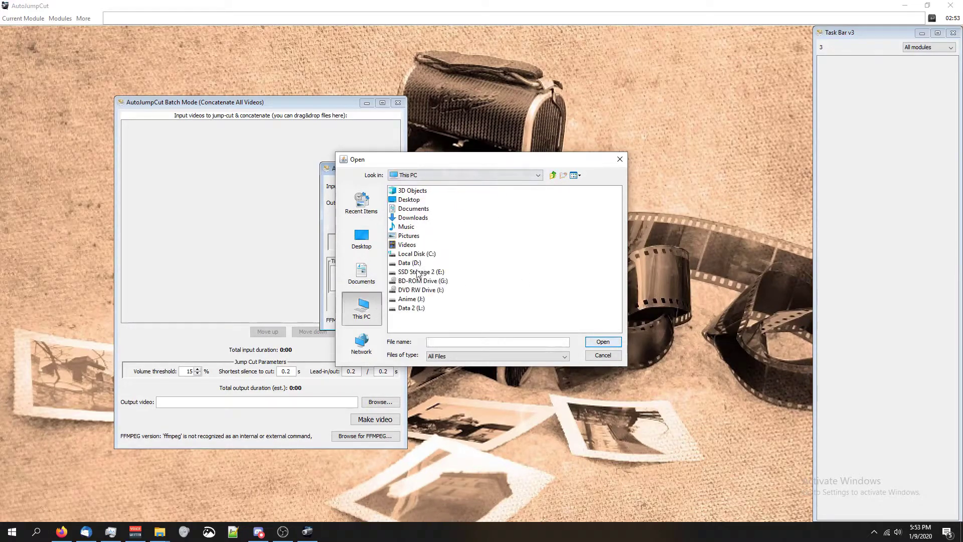
{"action": "left_click", "coordinate": [403, 256]}
{"action": "double_click", "coordinate": [402, 255]}
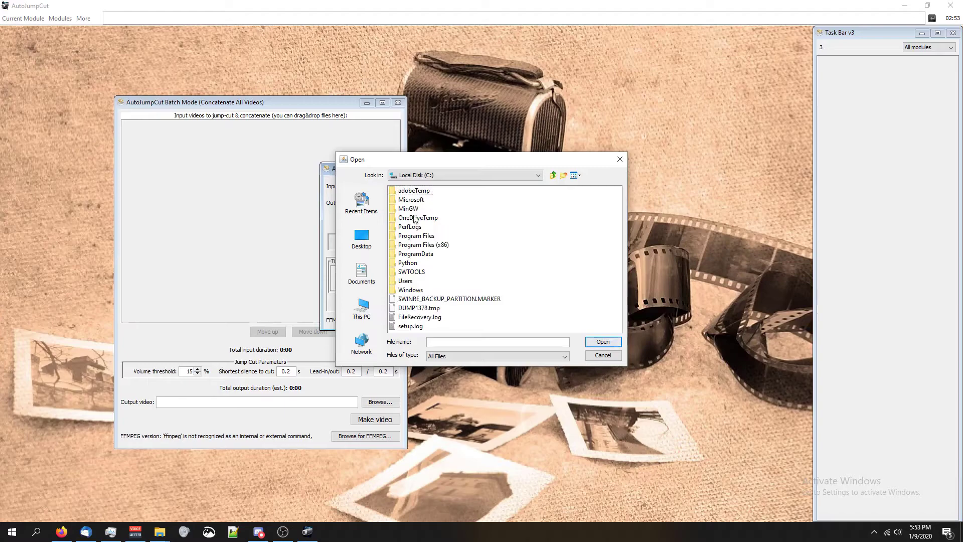
{"action": "left_click", "coordinate": [419, 237]}
{"action": "double_click", "coordinate": [419, 237]}
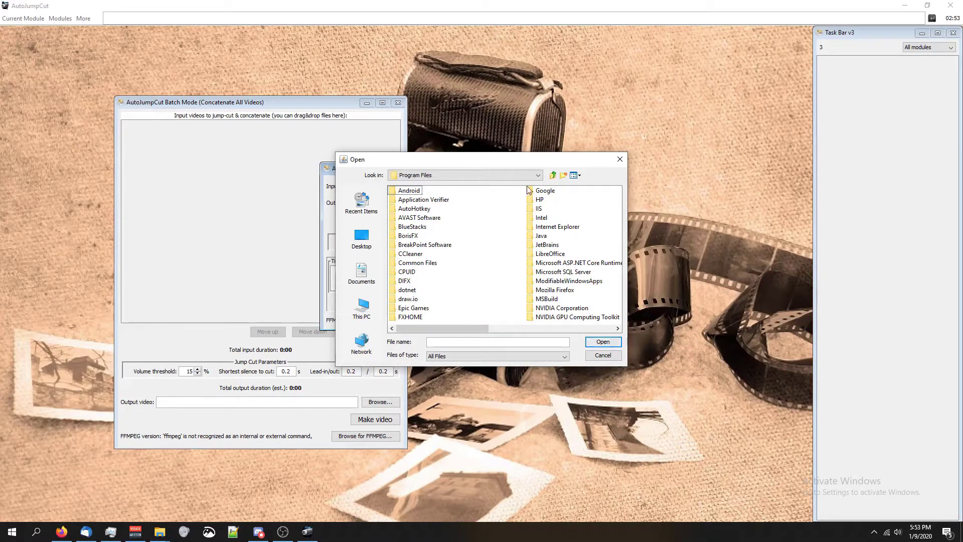
{"action": "left_click", "coordinate": [553, 175]}
Step: Select ffmpeg-4.2-win32.exe in the AutoJumpCut-Win32 folder under Program Files (x86) as the FFMPEG executable
{"action": "left_click", "coordinate": [445, 245]}
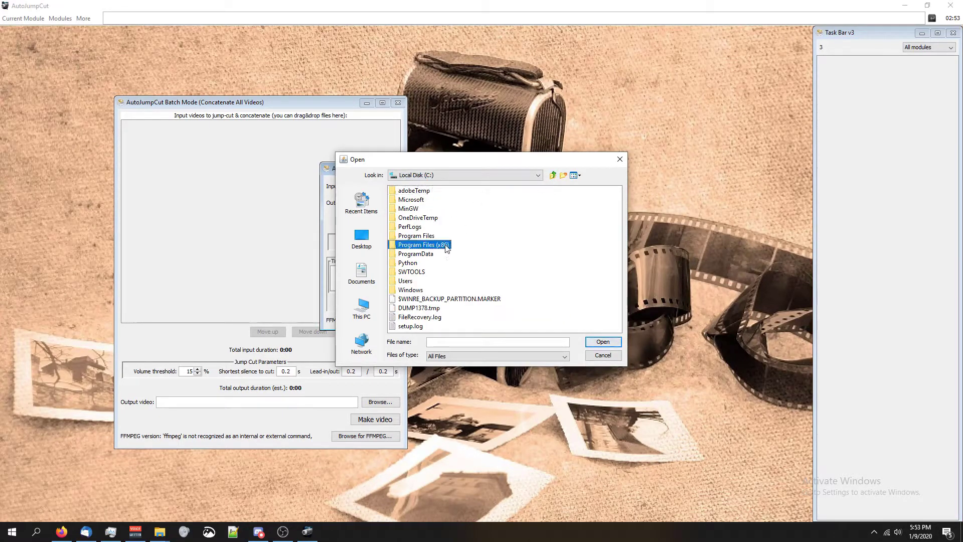
{"action": "double_click", "coordinate": [445, 245]}
{"action": "double_click", "coordinate": [414, 236]}
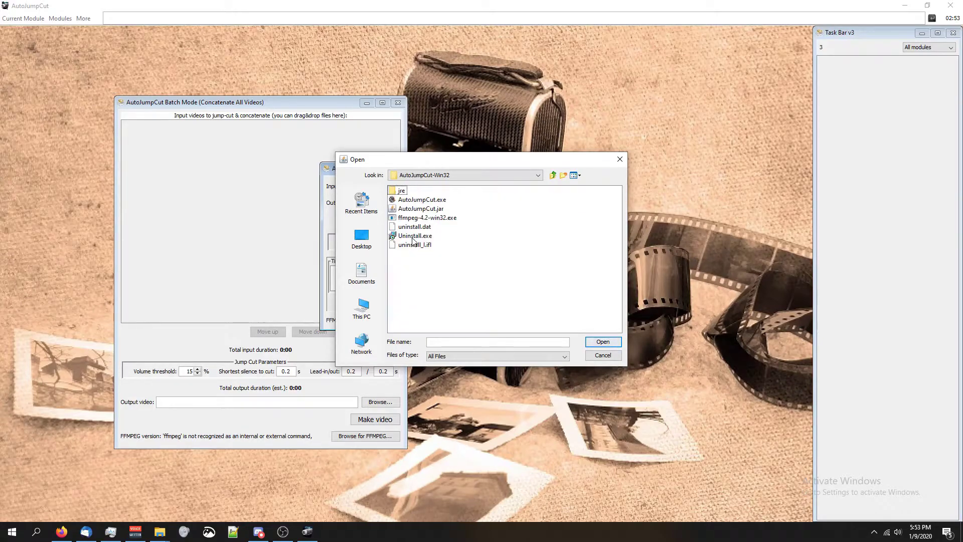
{"action": "left_click", "coordinate": [411, 218]}
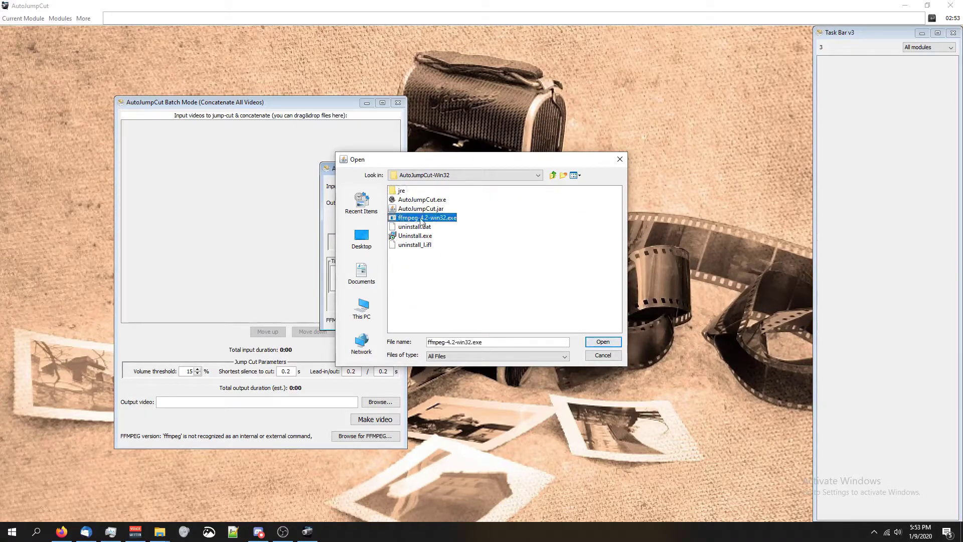
{"action": "left_click", "coordinate": [604, 342]}
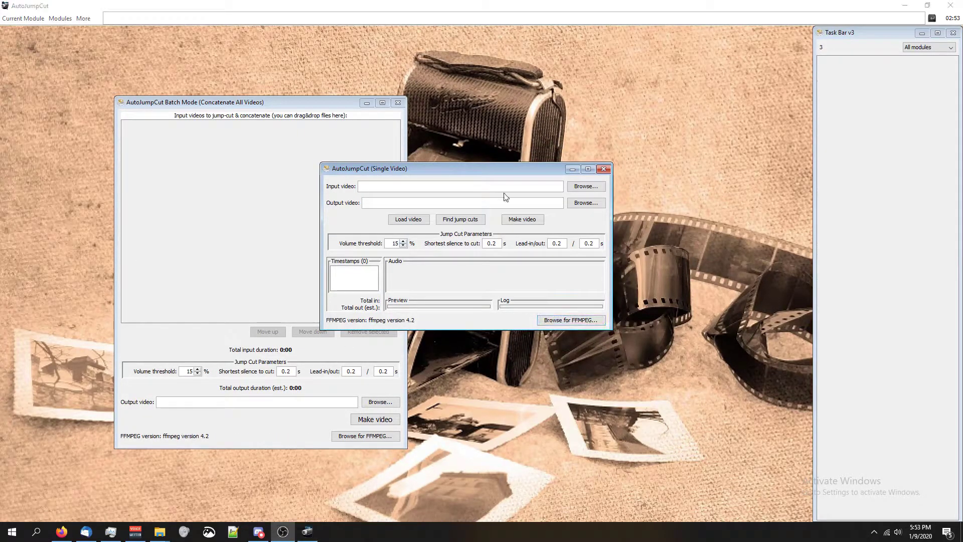
{"action": "left_click_drag", "start_coordinate": [416, 171], "coordinate": [452, 124]}
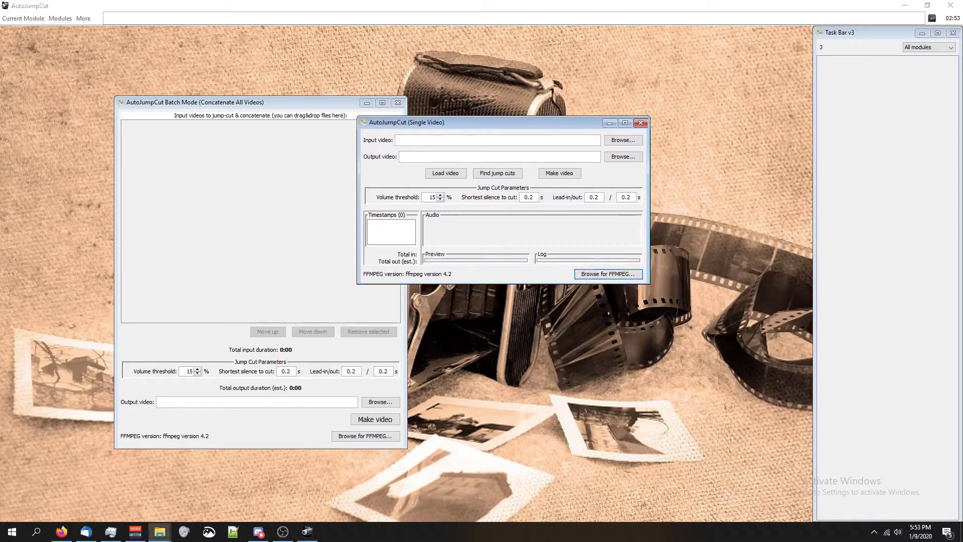
{"action": "left_click_drag", "start_coordinate": [357, 203], "coordinate": [401, 176]}
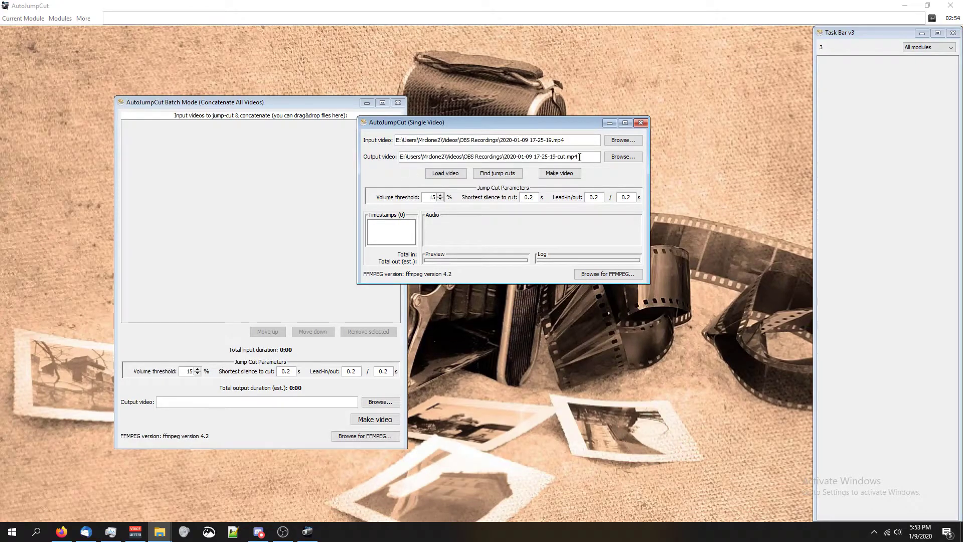
{"action": "left_click", "coordinate": [579, 157]}
{"action": "key", "text": "ctrl+a"}
{"action": "left_click", "coordinate": [445, 173]}
{"action": "left_click", "coordinate": [616, 141]}
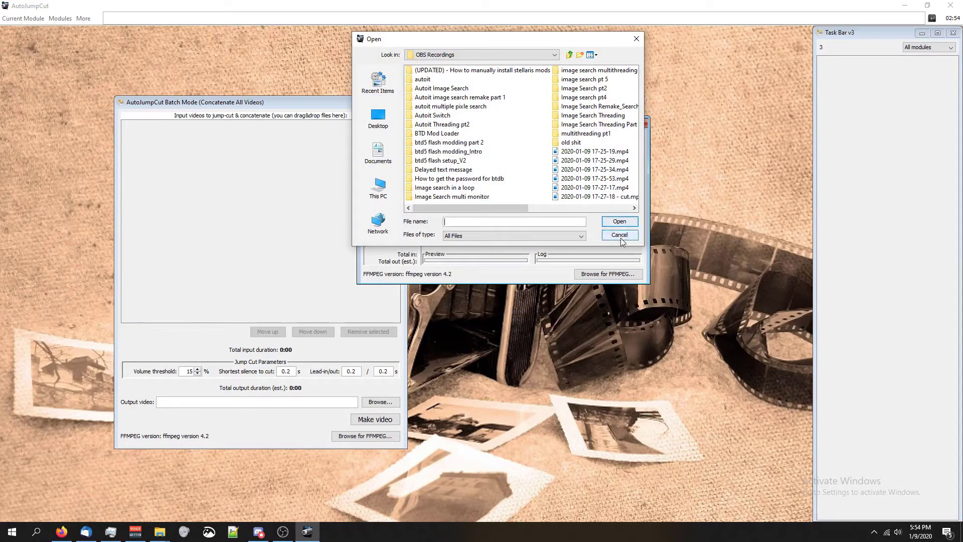
{"action": "key", "text": "Escape"}
{"action": "left_click", "coordinate": [245, 104]}
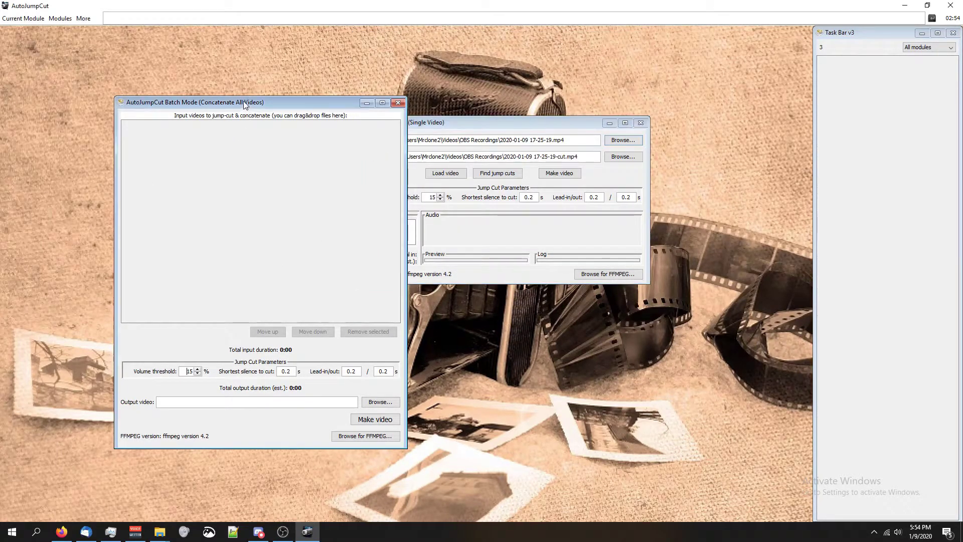
{"action": "left_click_drag", "start_coordinate": [246, 103], "coordinate": [381, 109]}
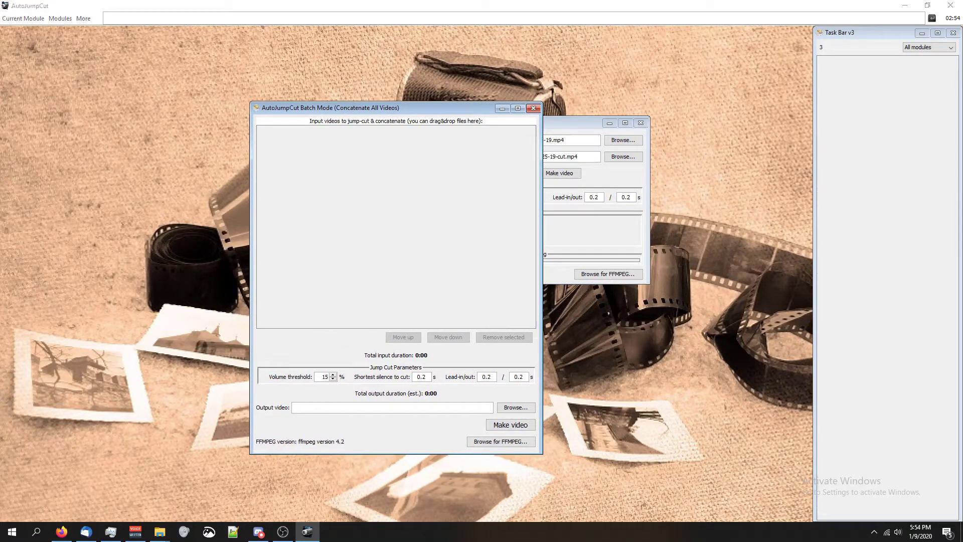
{"action": "key", "text": "super+e"}
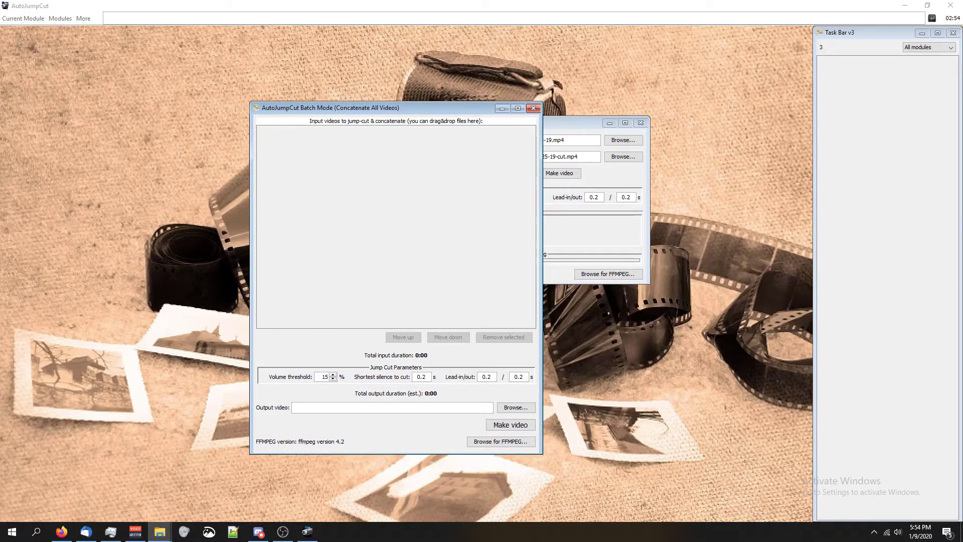
{"action": "left_click_drag", "start_coordinate": [412, 189], "coordinate": [442, 206]}
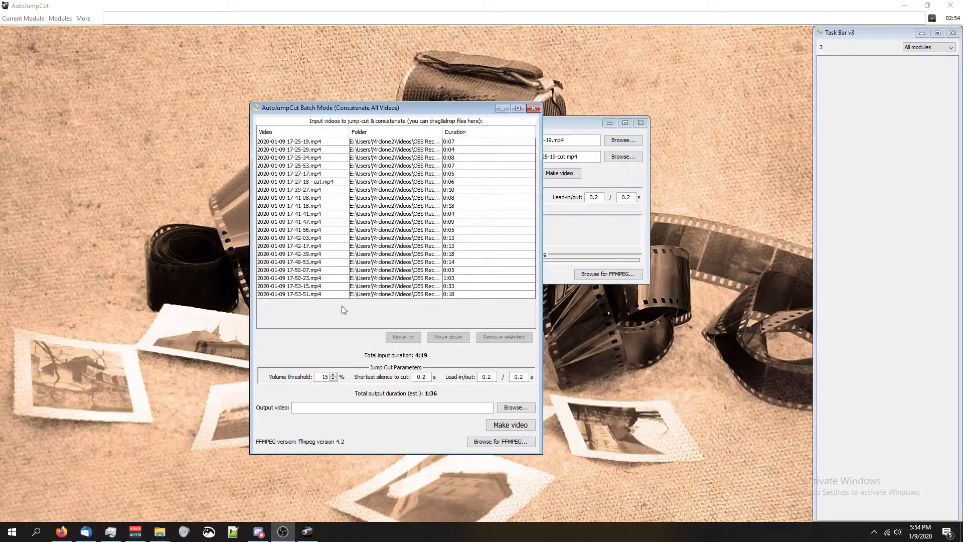
{"action": "left_click", "coordinate": [431, 355]}
Step: Load the input video in the Single Video window and set its volume threshold to 7 %
{"action": "key", "text": "alt+Tab"}
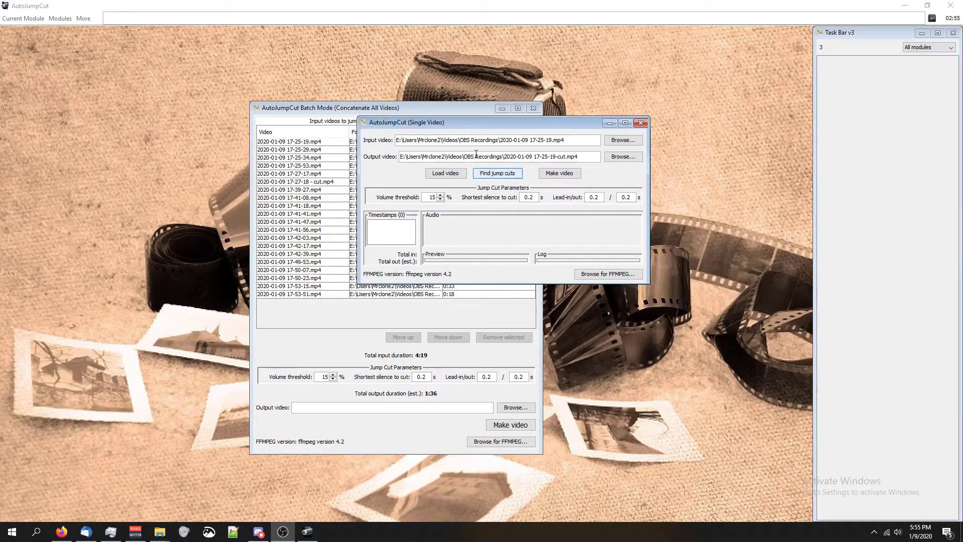
{"action": "left_click_drag", "start_coordinate": [473, 125], "coordinate": [434, 172]}
{"action": "left_click", "coordinate": [410, 226]}
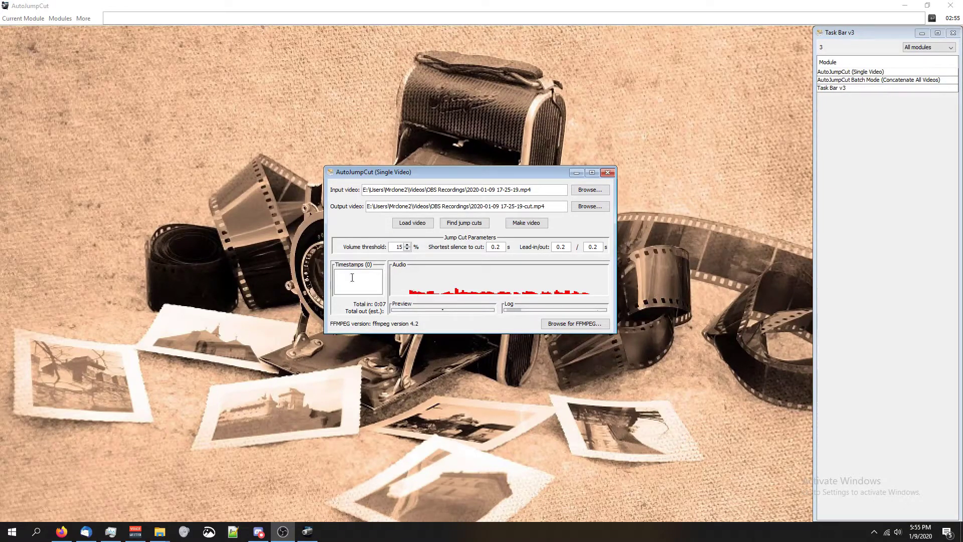
{"action": "double_click", "coordinate": [407, 249]}
{"action": "double_click", "coordinate": [407, 249]}
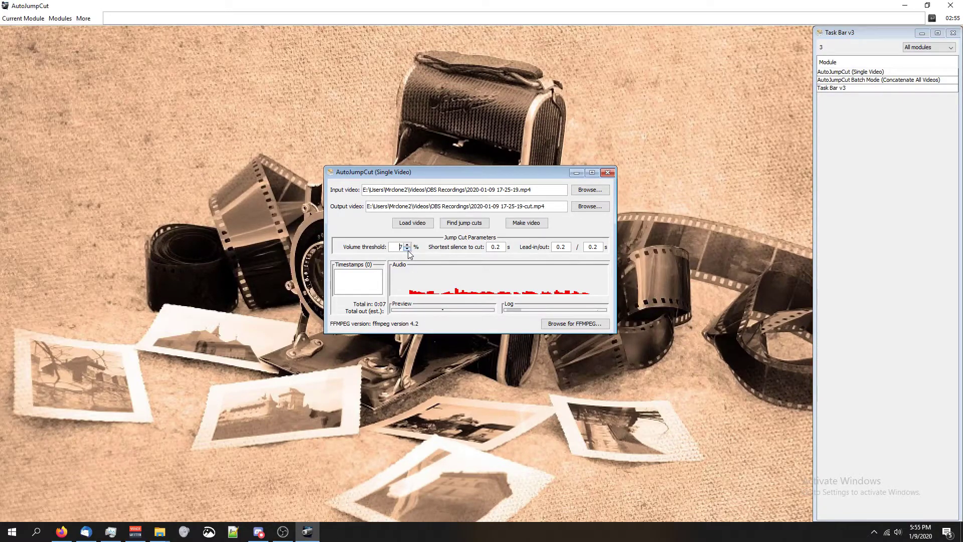
Step: Set the Single Video volume threshold to 8 % and the shortest silence to cut to 0.4 s
{"action": "left_click", "coordinate": [407, 244]}
{"action": "double_click", "coordinate": [408, 249]}
{"action": "left_click", "coordinate": [408, 244]}
{"action": "left_click", "coordinate": [501, 246]}
{"action": "key", "text": "BackSpace"}
{"action": "type", "text": "3"}
{"action": "key", "text": "BackSpace"}
{"action": "type", "text": "4"}
Step: Set the Single Video lead-in to 0.3 s and the lead-out to 0.6 s
{"action": "left_click", "coordinate": [560, 247]}
{"action": "left_click", "coordinate": [585, 251]}
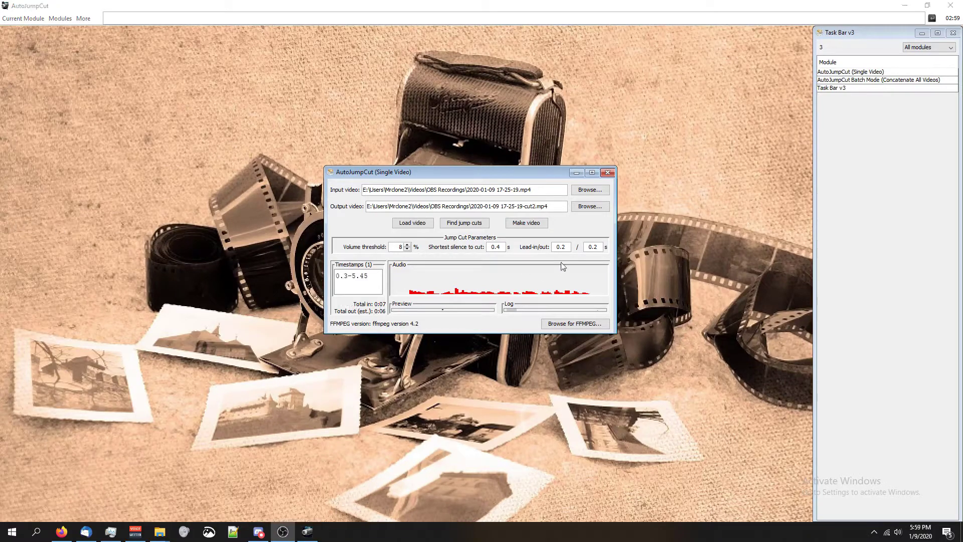
{"action": "left_click", "coordinate": [566, 246]}
{"action": "key", "text": "BackSpace"}
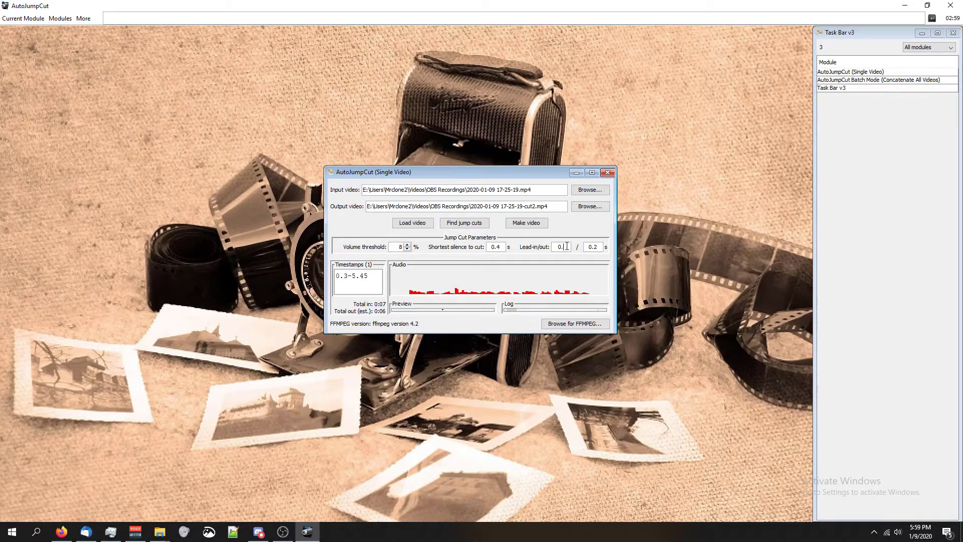
{"action": "type", "text": "3"}
{"action": "left_click", "coordinate": [595, 248]}
{"action": "key", "text": "BackSpace"}
{"action": "left_click", "coordinate": [283, 532]}
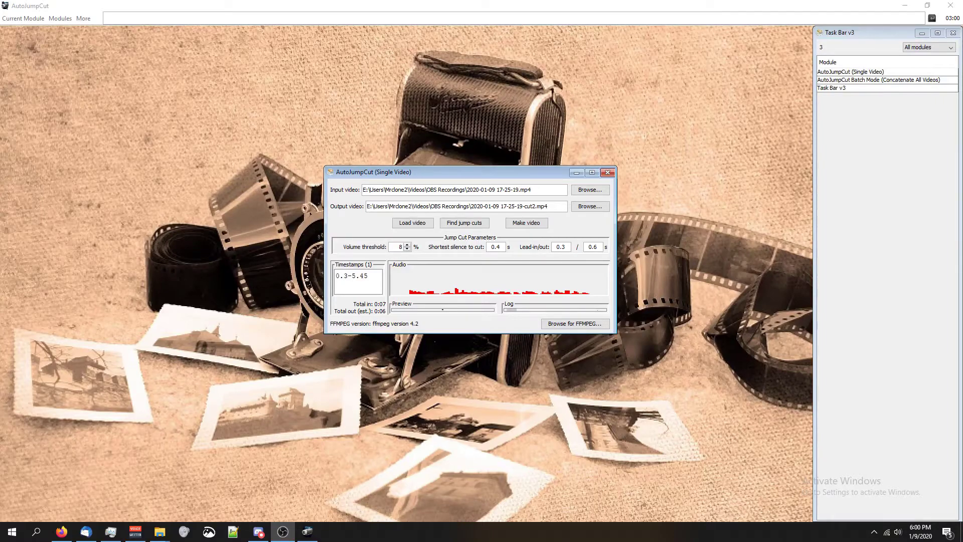
{"action": "left_click", "coordinate": [377, 181]}
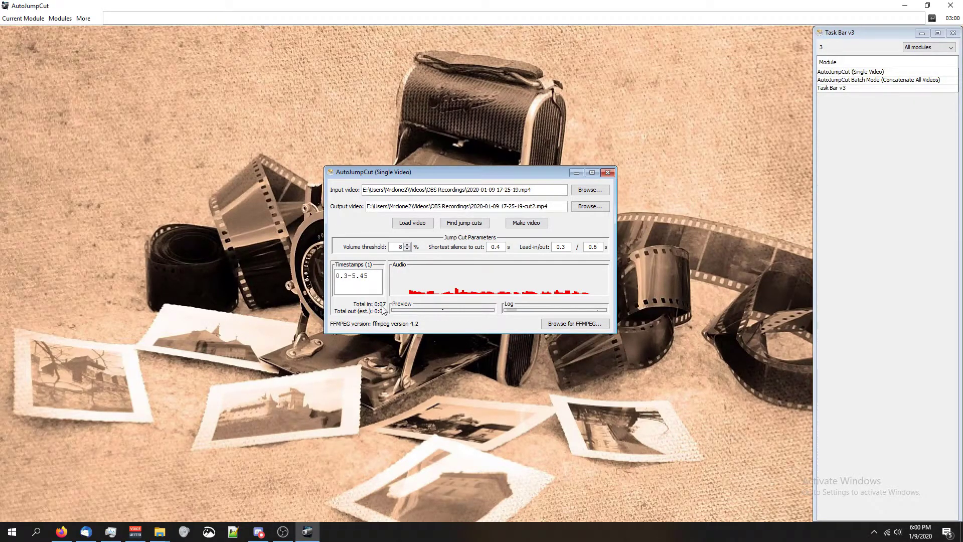
Step: Bring the Batch Mode window to the front and place it over the Single Video window
{"action": "left_click", "coordinate": [863, 81]}
{"action": "double_click", "coordinate": [863, 81]}
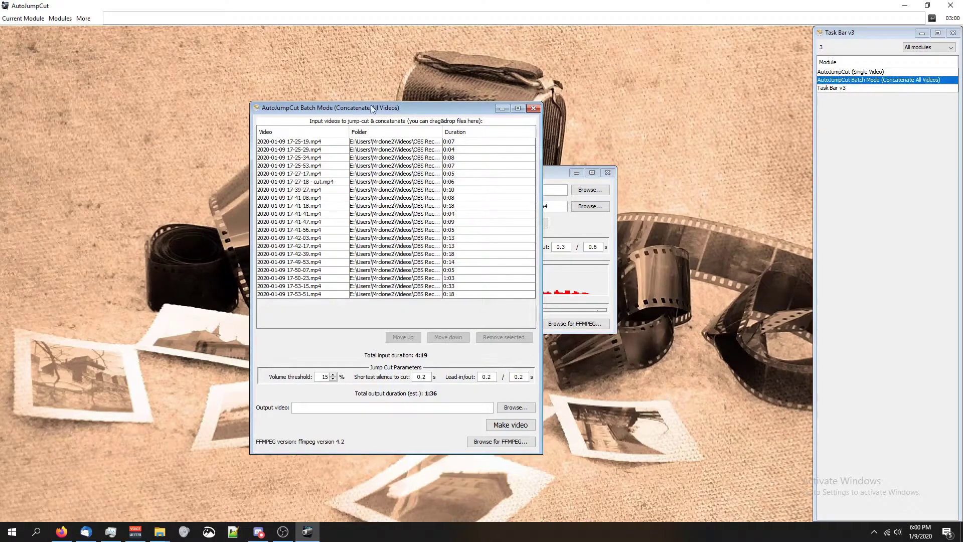
{"action": "left_click_drag", "start_coordinate": [520, 105], "coordinate": [444, 105]}
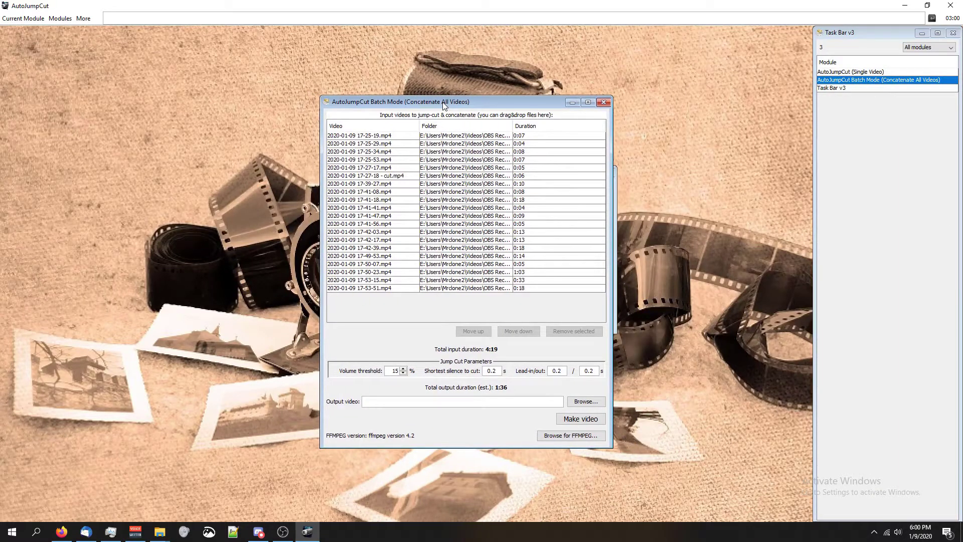
{"action": "left_click", "coordinate": [368, 137]}
{"action": "left_click", "coordinate": [371, 281]}
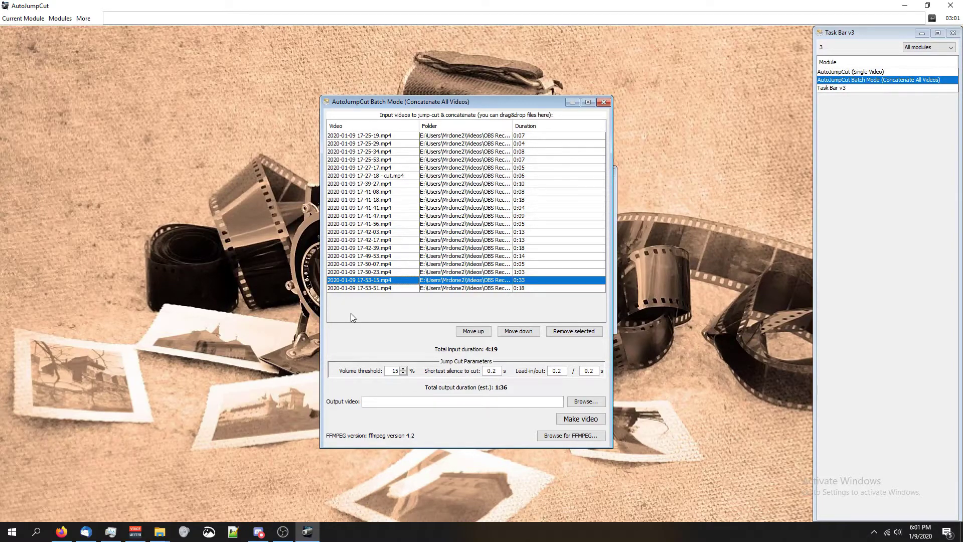
{"action": "left_click", "coordinate": [393, 289]}
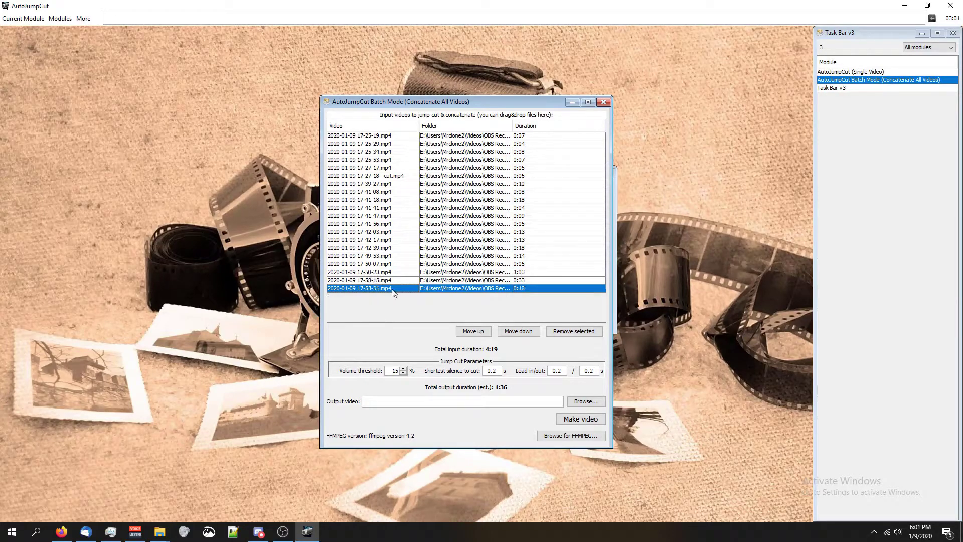
{"action": "left_click", "coordinate": [485, 331]}
{"action": "left_click", "coordinate": [516, 331]}
{"action": "left_click", "coordinate": [575, 331]}
{"action": "left_click_drag", "start_coordinate": [534, 282], "coordinate": [365, 240]}
{"action": "key", "text": "Delete"}
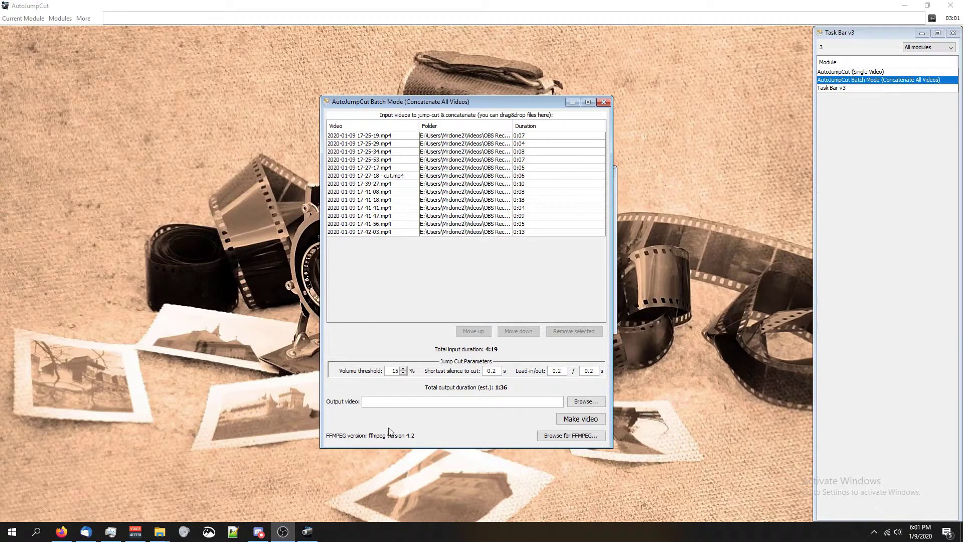
Step: Set the Batch Mode output video to test.mp4 on the Desktop
{"action": "left_click", "coordinate": [410, 412]}
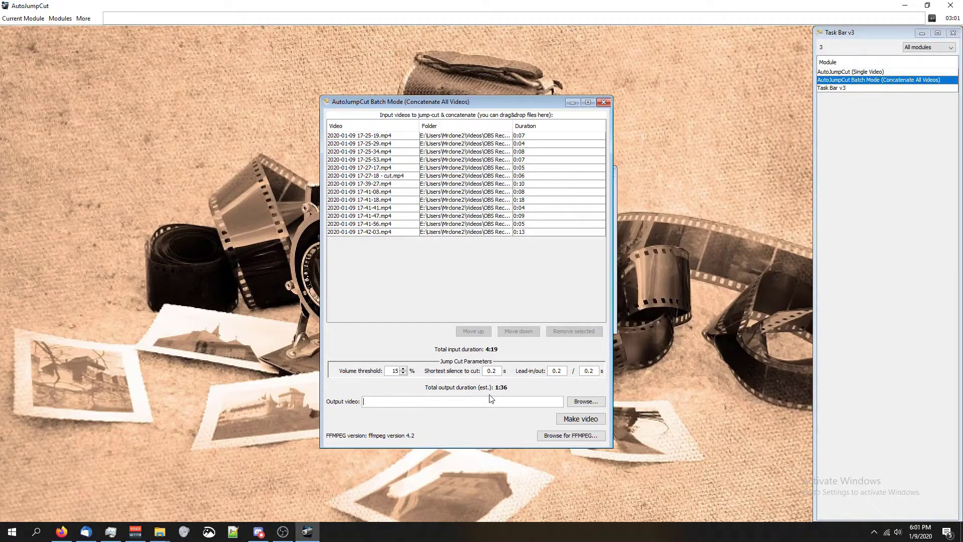
{"action": "left_click", "coordinate": [579, 402]}
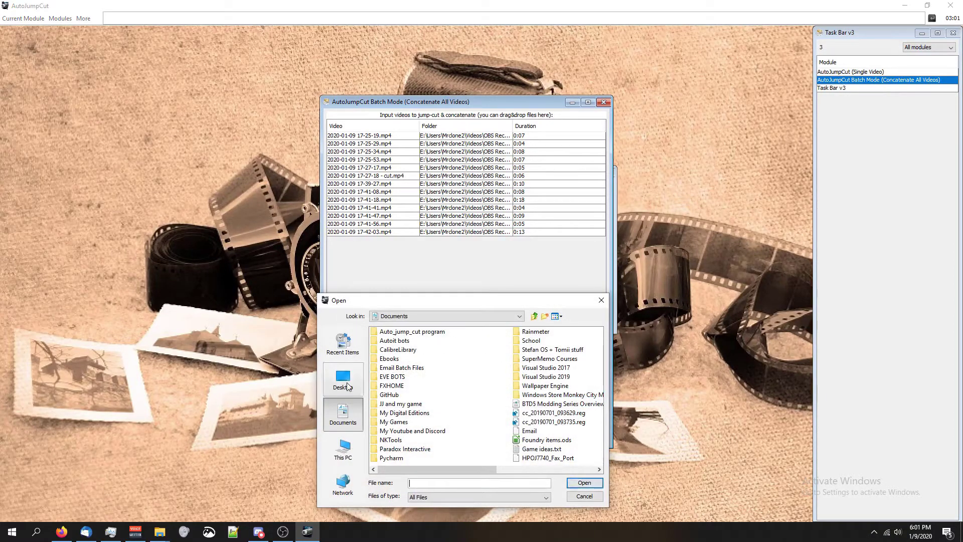
{"action": "left_click", "coordinate": [347, 386]}
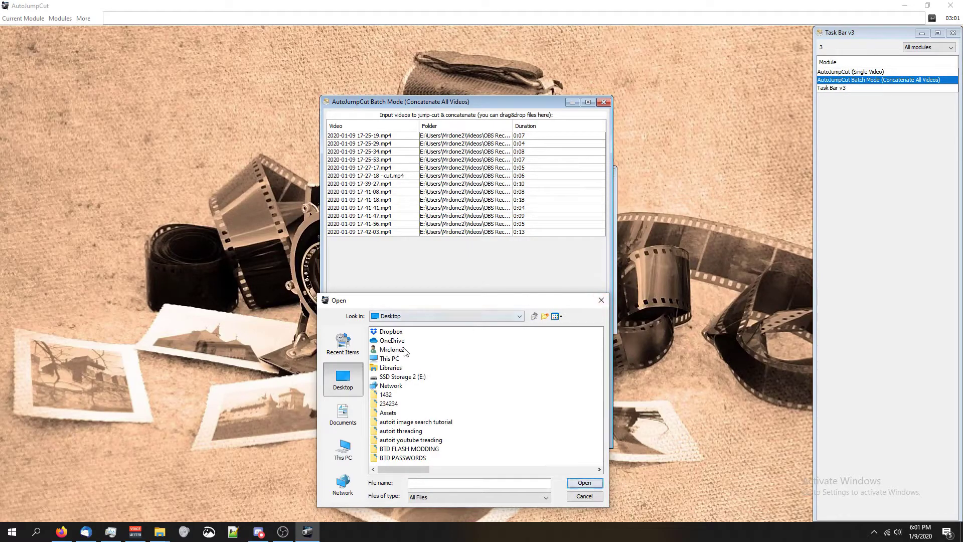
{"action": "left_click", "coordinate": [425, 481]}
{"action": "type", "text": "test.mp4"}
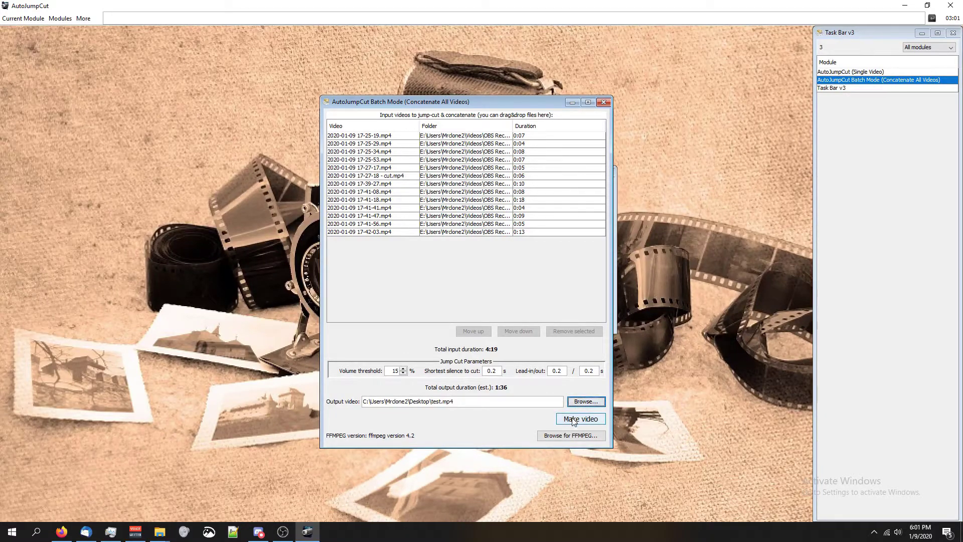
Step: Set the batch jump cut parameters to 9 % volume threshold, 0.4 s shortest silence, 0.3 s lead-in and 0.8 s lead-out
{"action": "double_click", "coordinate": [588, 370]}
{"action": "type", "text": "0.8"}
{"action": "double_click", "coordinate": [491, 370]}
{"action": "type", "text": "0.4"}
{"action": "left_click", "coordinate": [404, 373]}
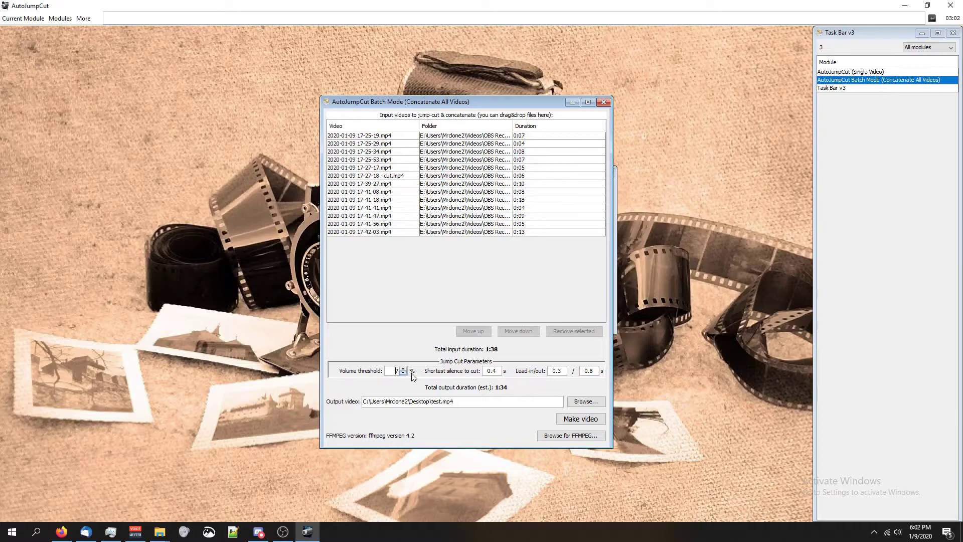
{"action": "left_click", "coordinate": [403, 371]}
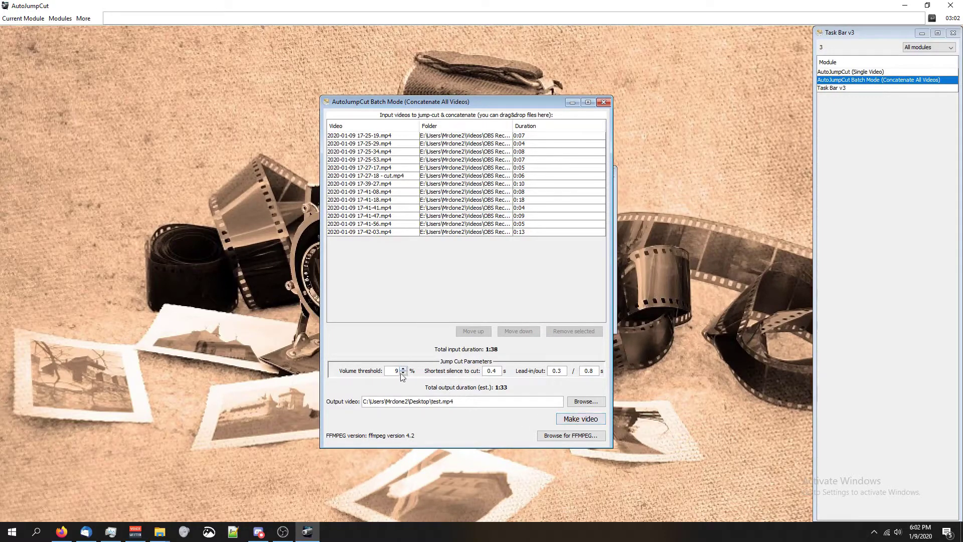
Step: Make the concatenated jump-cut video from the recordings in the Batch Mode list
{"action": "left_click", "coordinate": [580, 420]}
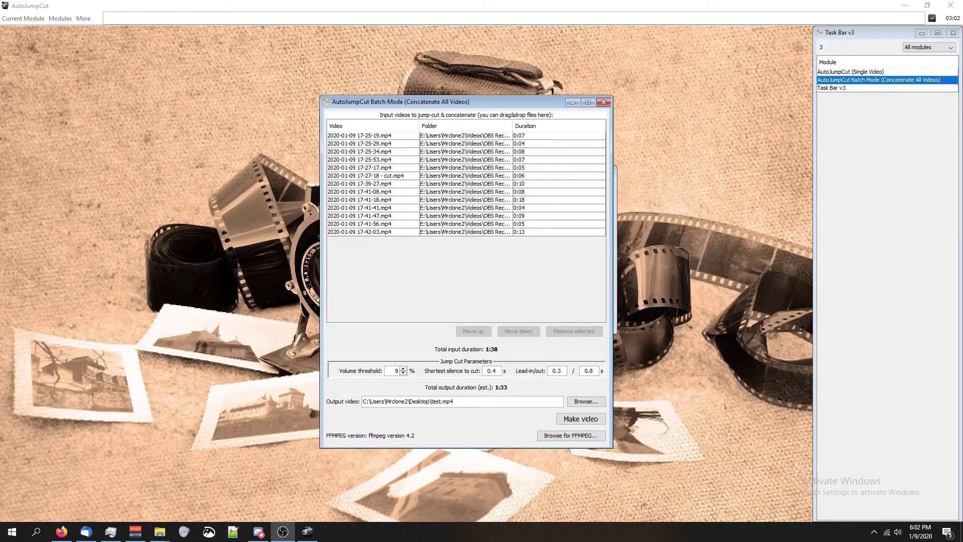
{"action": "left_click", "coordinate": [514, 389]}
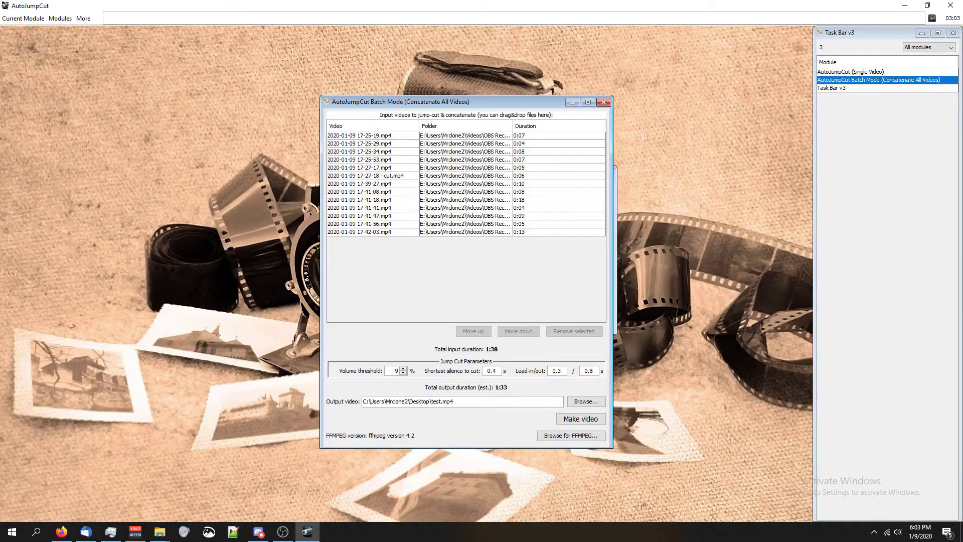
{"action": "key", "text": "alt+Tab"}
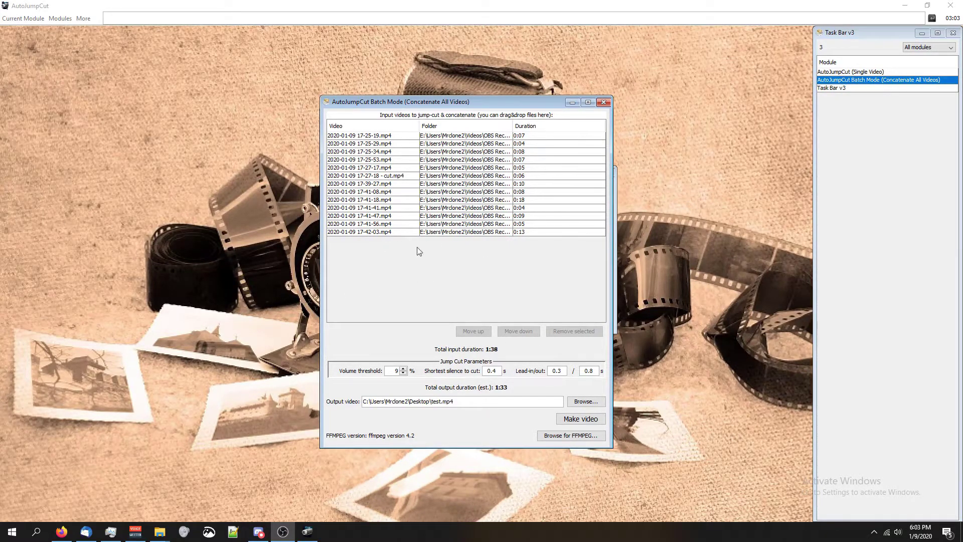
Step: Close the Single Video and Batch Mode module windows
{"action": "double_click", "coordinate": [850, 72]}
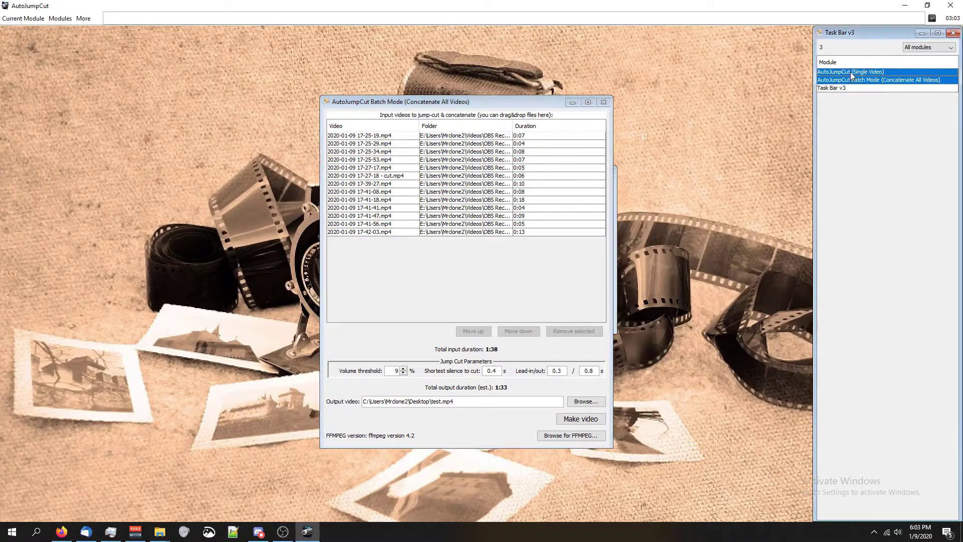
{"action": "left_click", "coordinate": [880, 80]}
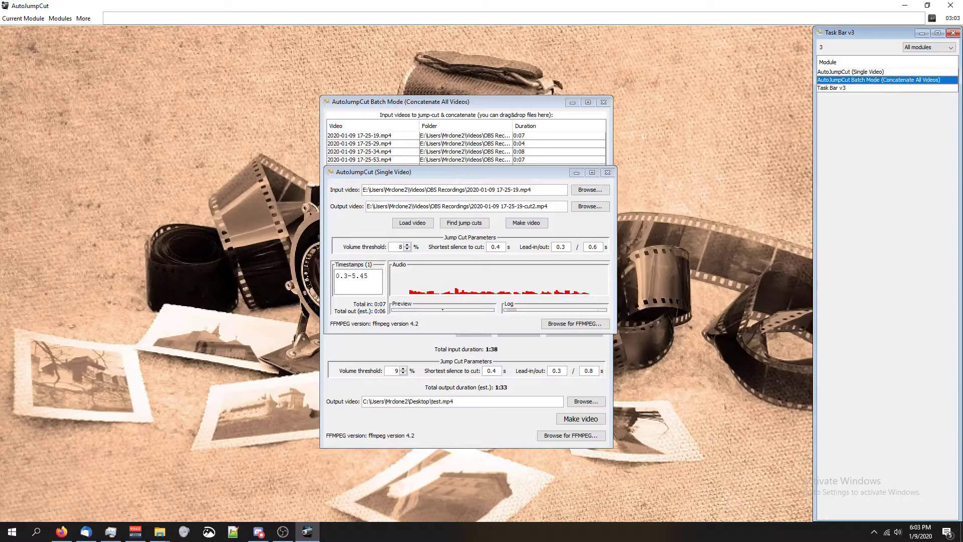
{"action": "left_click", "coordinate": [607, 172]}
{"action": "left_click", "coordinate": [602, 103]}
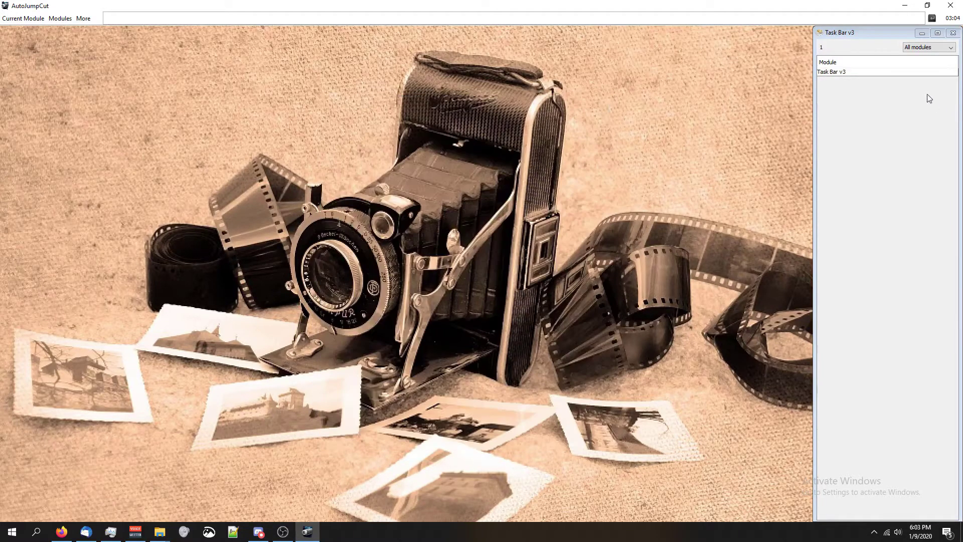
Step: Reopen the Single Video Splicer and the Multiple Videos -> Single Video Auto-Jump-Cutter, moving the batch window aside
{"action": "left_click", "coordinate": [59, 20]}
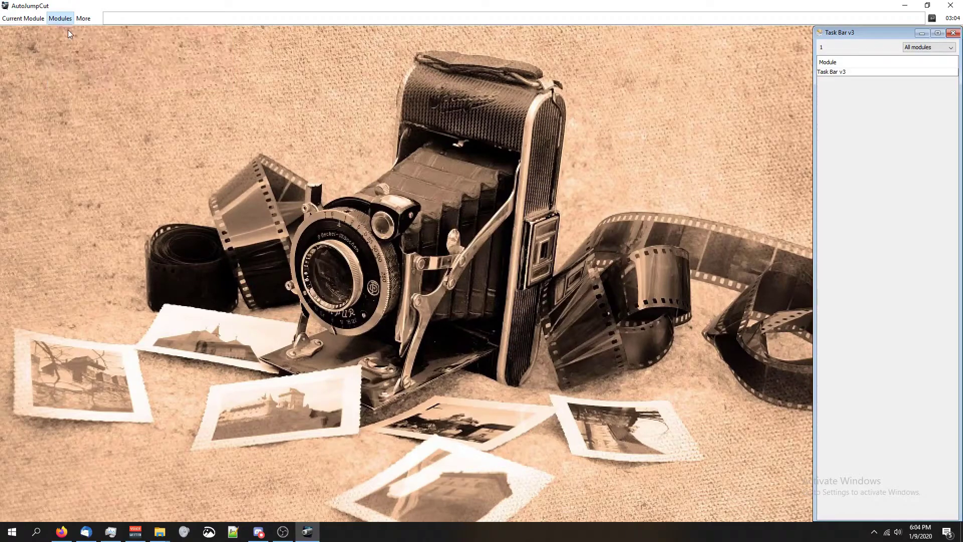
{"action": "left_click", "coordinate": [69, 33]}
{"action": "left_click", "coordinate": [66, 20]}
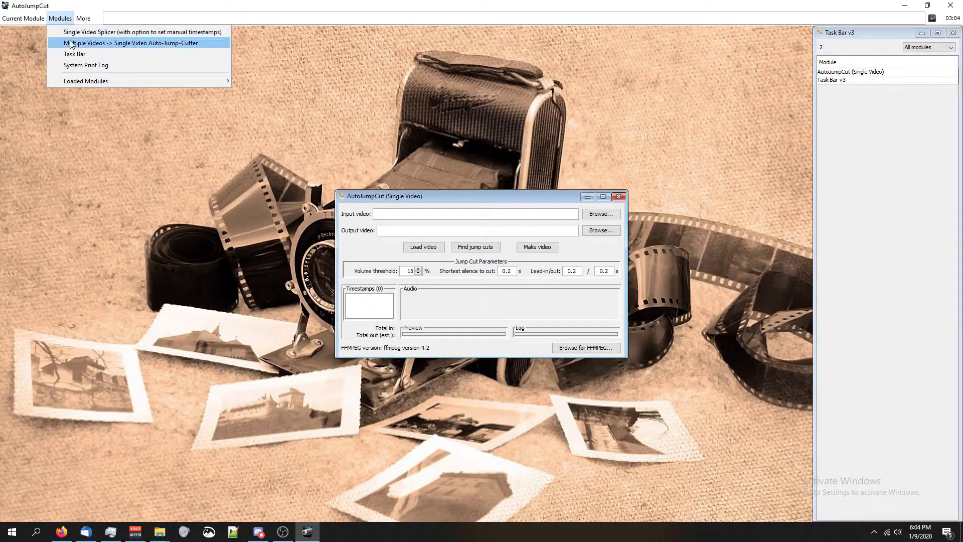
{"action": "left_click", "coordinate": [90, 43]}
{"action": "left_click_drag", "start_coordinate": [447, 115], "coordinate": [225, 112]}
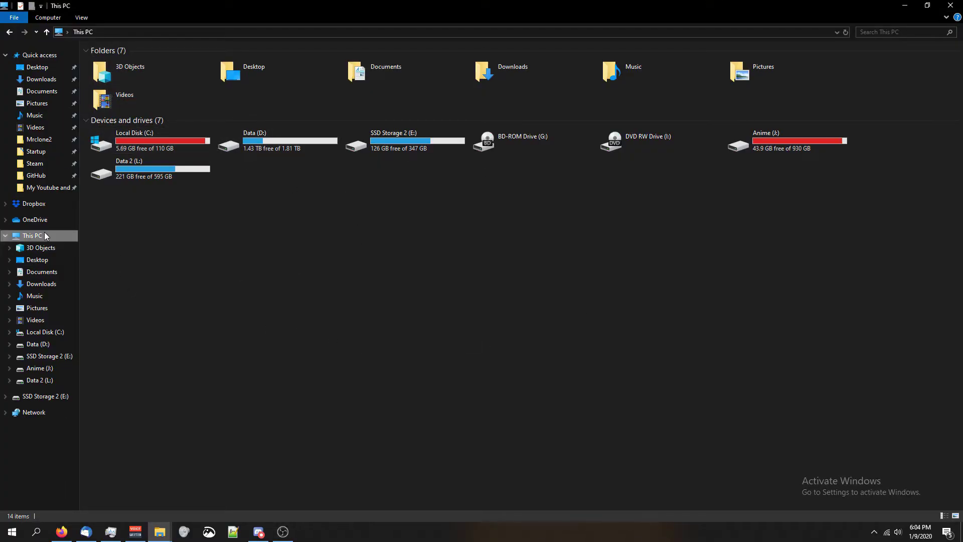
Step: In File Explorer, go to the user's profile folder under C:\Users and select the JavaX-Virtual folder
{"action": "double_click", "coordinate": [126, 143]}
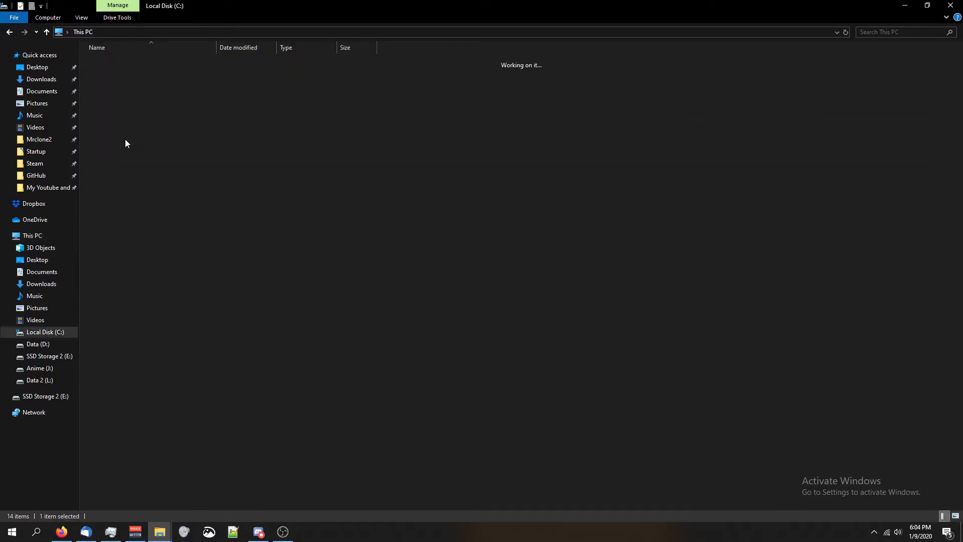
{"action": "double_click", "coordinate": [137, 170]}
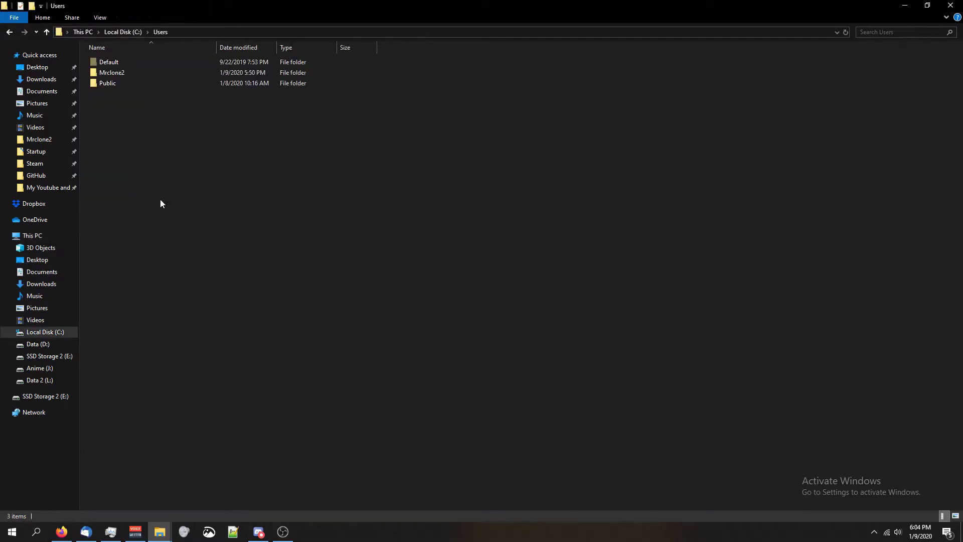
{"action": "double_click", "coordinate": [137, 73]}
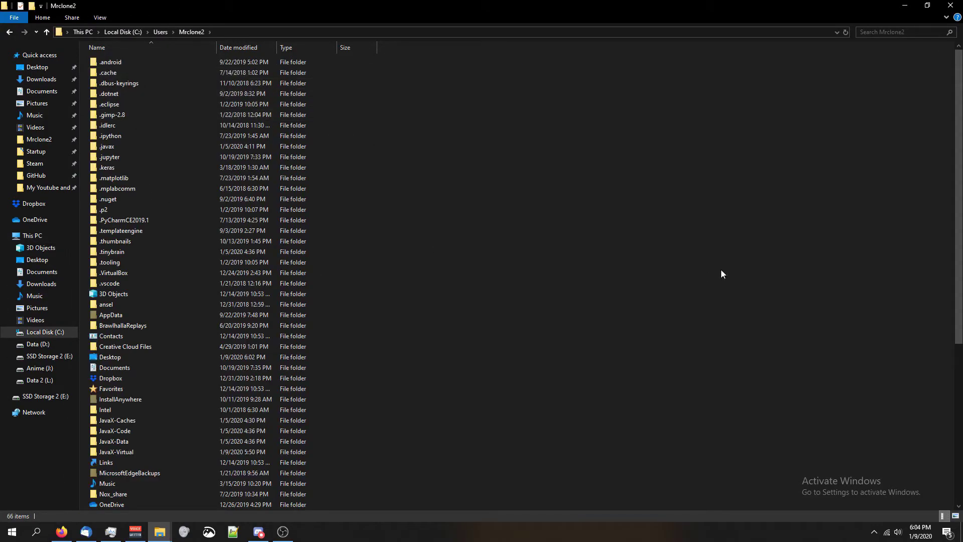
{"action": "scroll", "coordinate": [183, 302], "scroll_direction": "down", "scroll_amount": 5}
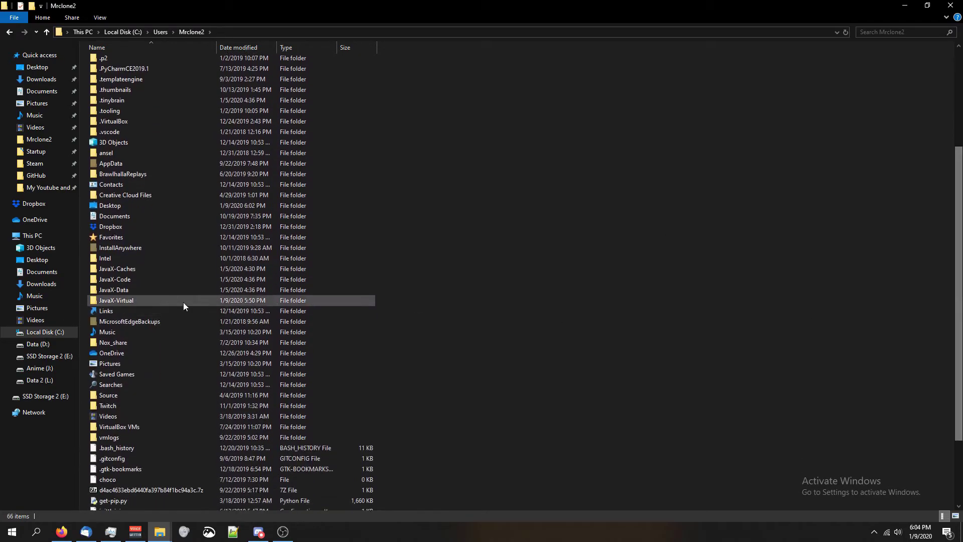
{"action": "left_click", "coordinate": [166, 304]}
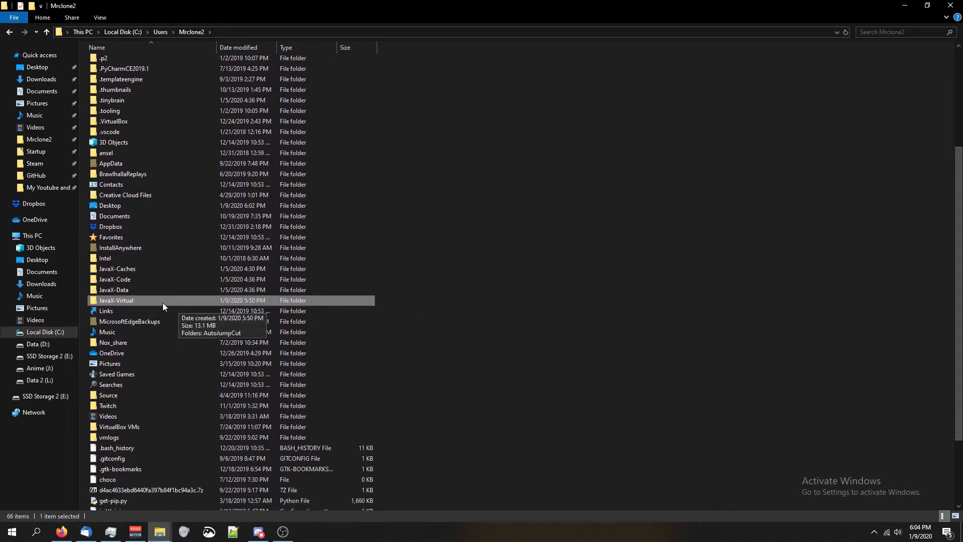
{"action": "left_click", "coordinate": [523, 280]}
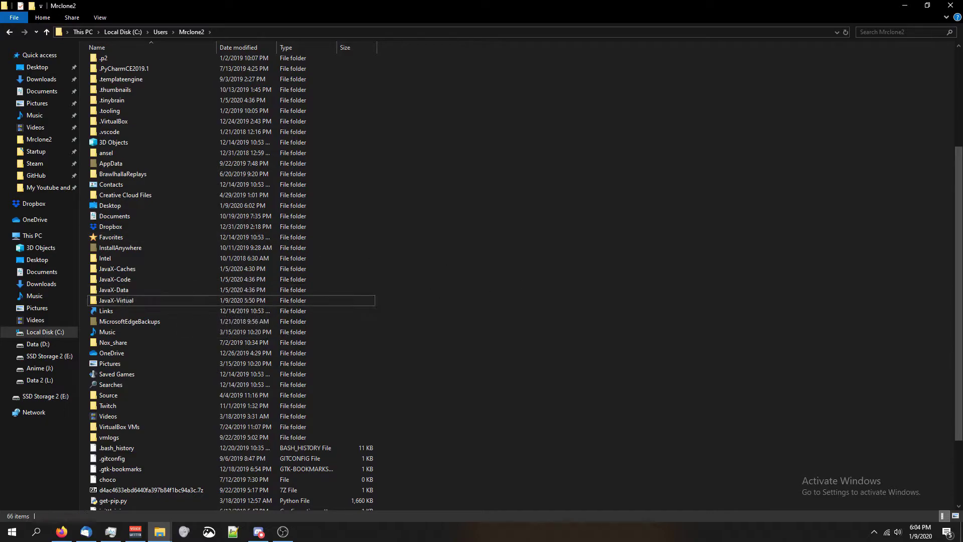
{"action": "key", "text": "alt+Tab"}
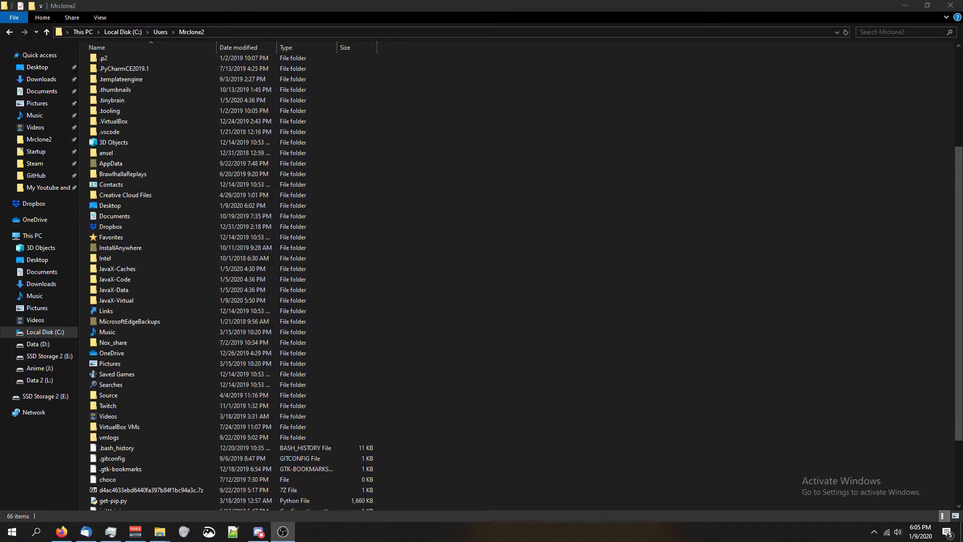
{"action": "left_click", "coordinate": [146, 301]}
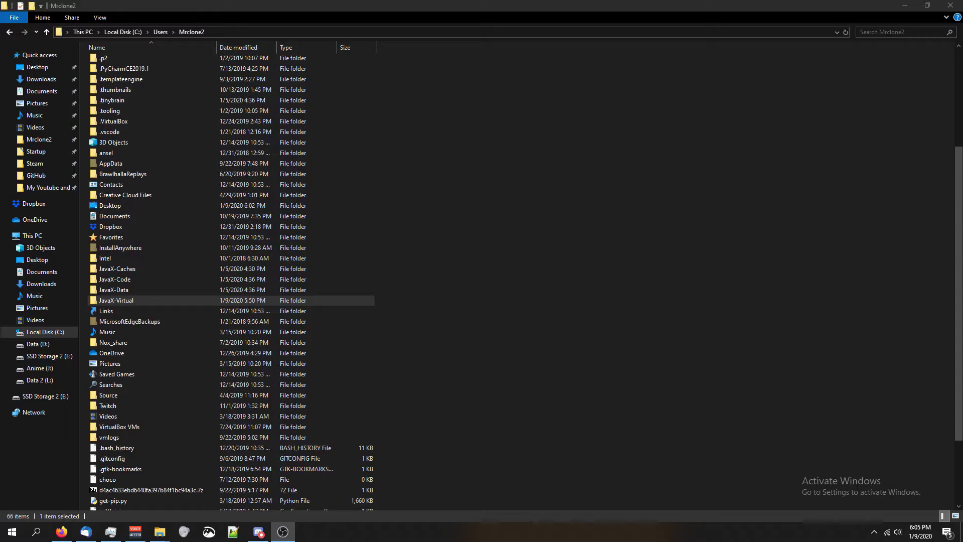
{"action": "left_click", "coordinate": [146, 299]}
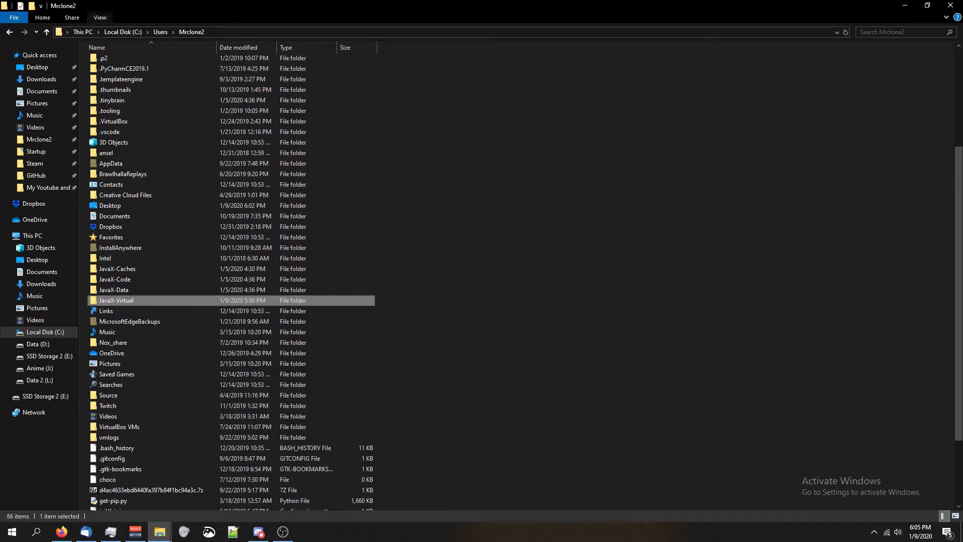
{"action": "left_click", "coordinate": [159, 300]}
{"action": "left_click", "coordinate": [190, 299]}
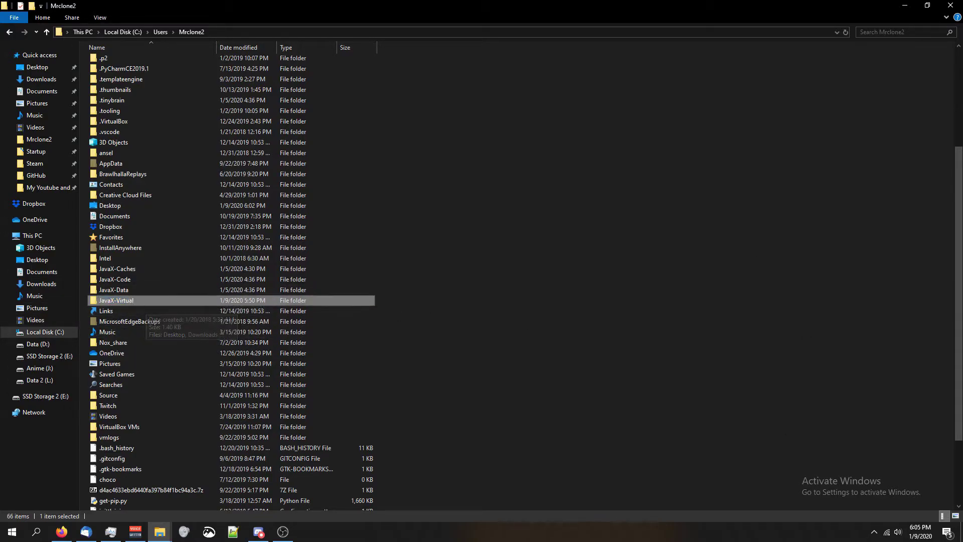
{"action": "left_click", "coordinate": [519, 308]}
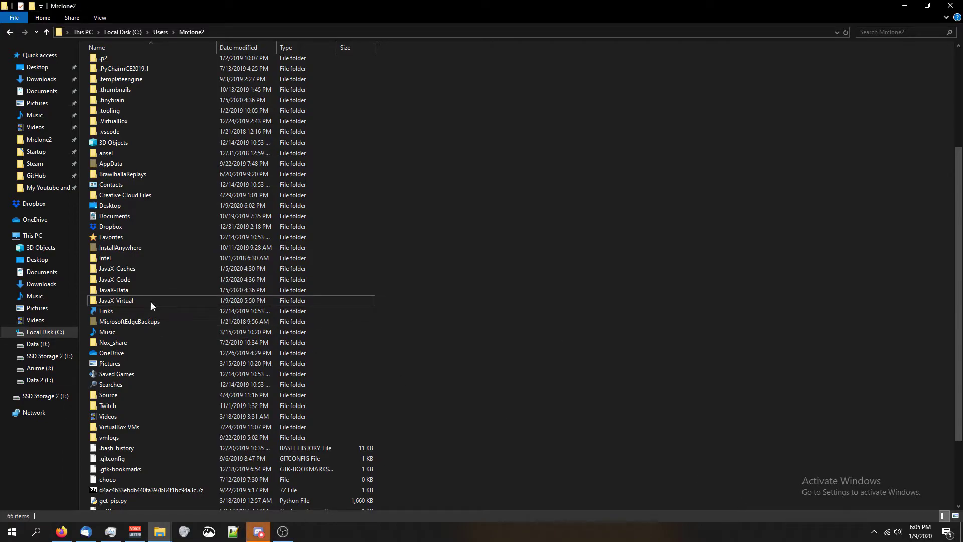
Step: Look over the Avast shields control options and open the Avast user interface
{"action": "key", "text": "alt+Tab"}
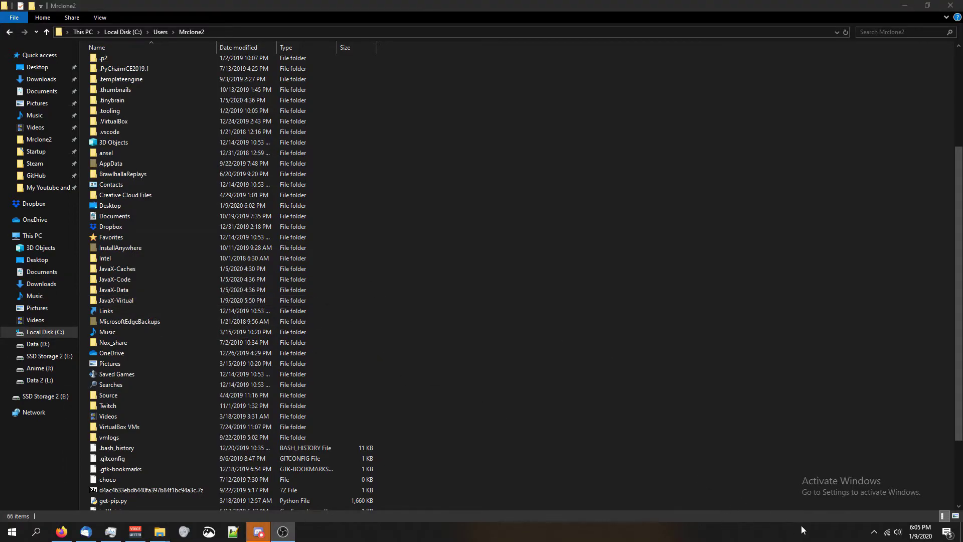
{"action": "left_click", "coordinate": [874, 534]}
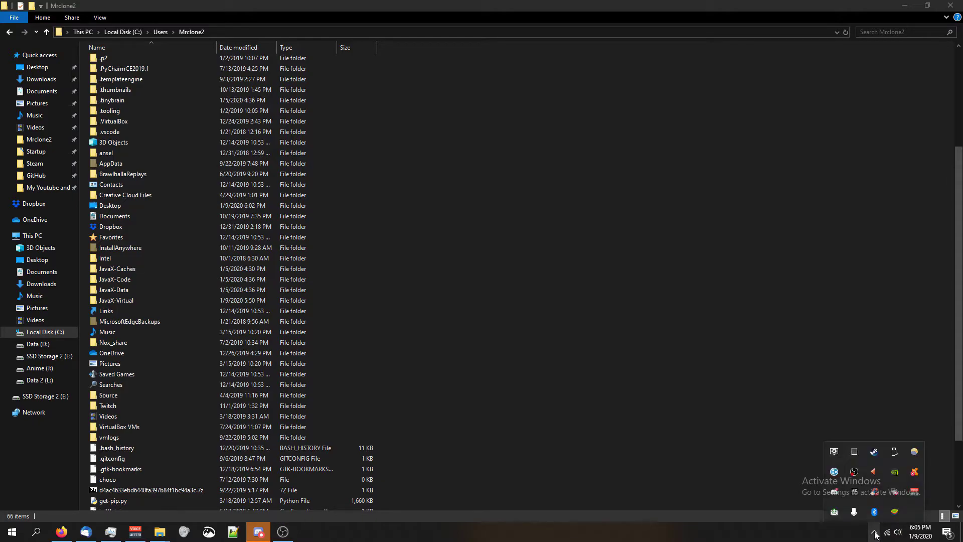
{"action": "right_click", "coordinate": [914, 471]}
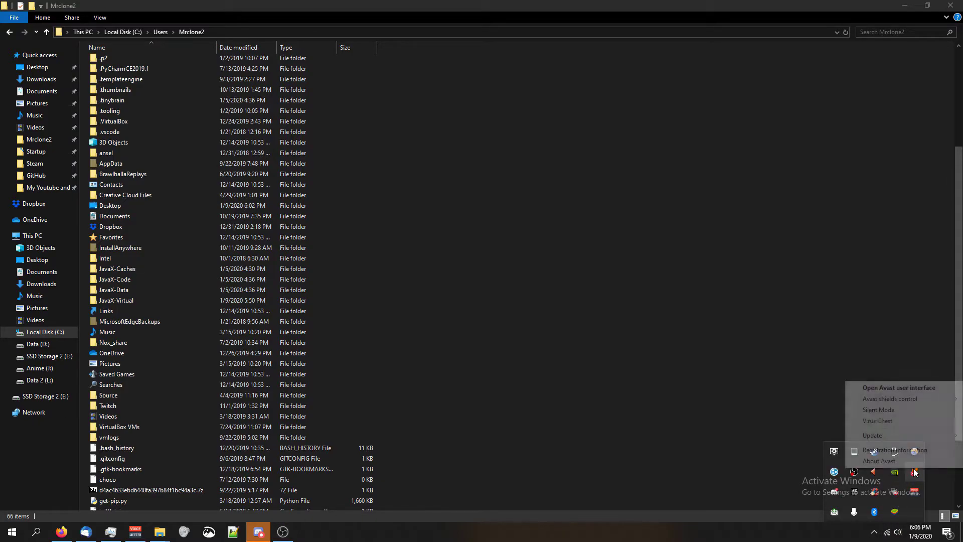
{"action": "mouse_move", "coordinate": [897, 400]}
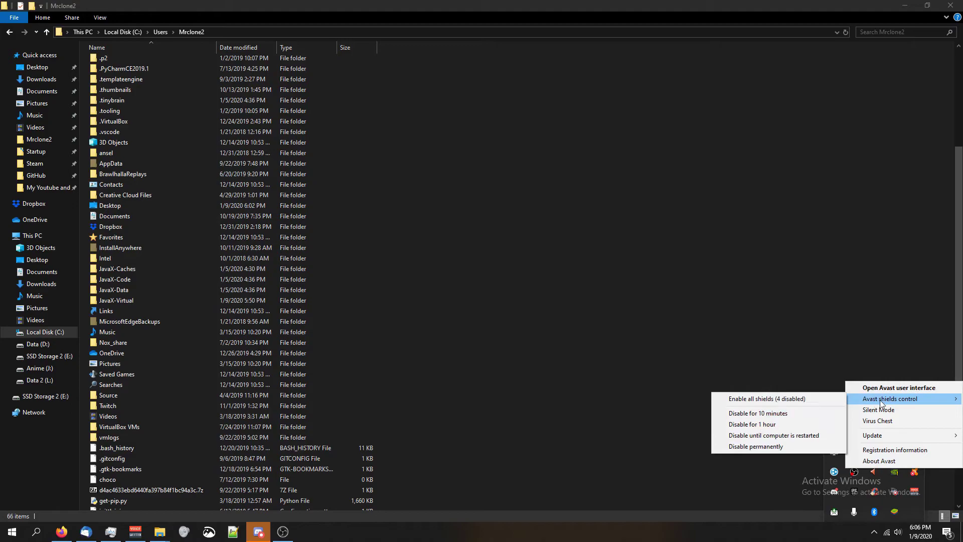
{"action": "left_click", "coordinate": [890, 387]}
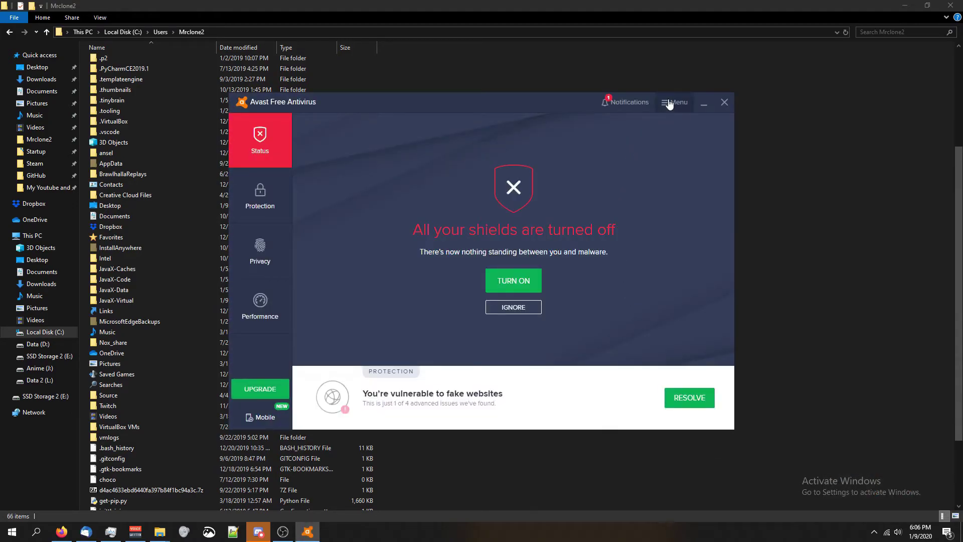
Step: View the General section of the Avast settings, where Exceptions is listed, and close the settings
{"action": "left_click", "coordinate": [668, 103]}
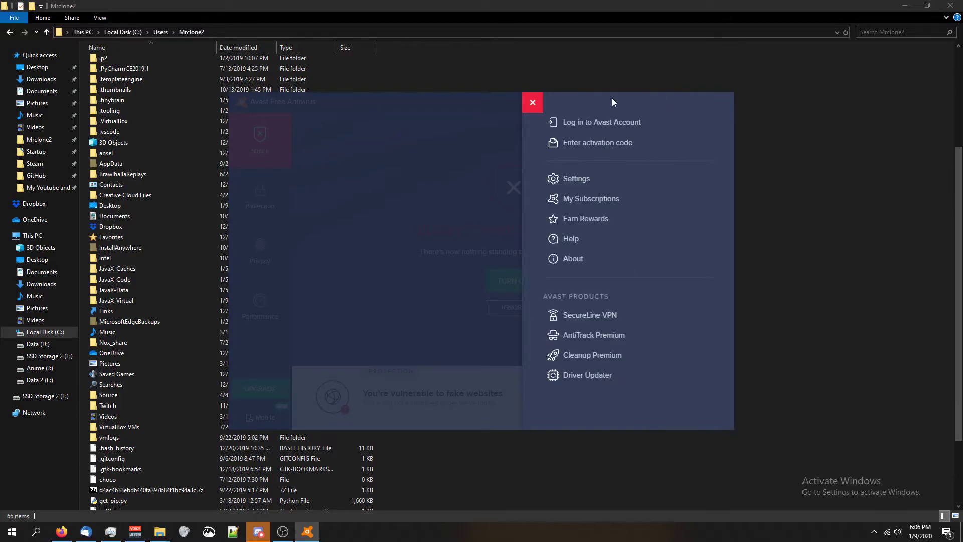
{"action": "left_click", "coordinate": [574, 180]}
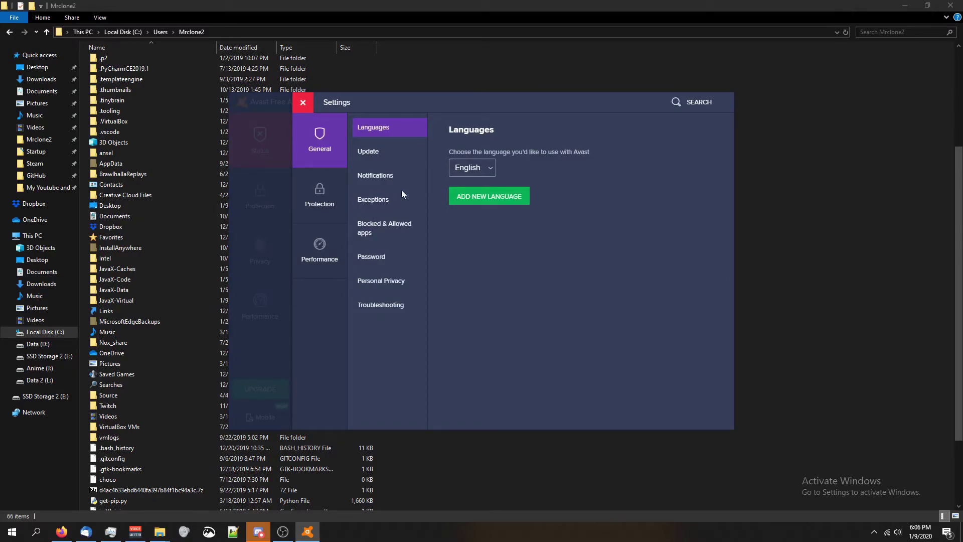
{"action": "left_click", "coordinate": [303, 103]}
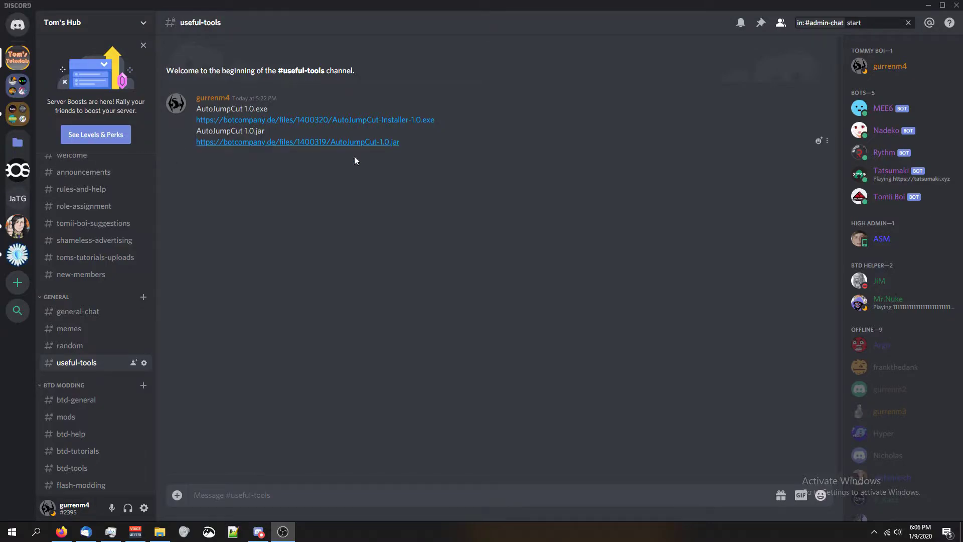
Step: Highlight the message with the AutoJumpCut 1.0 .exe and .jar download links in Discord's useful-tools channel
{"action": "left_click_drag", "start_coordinate": [517, 157], "coordinate": [260, 86]}
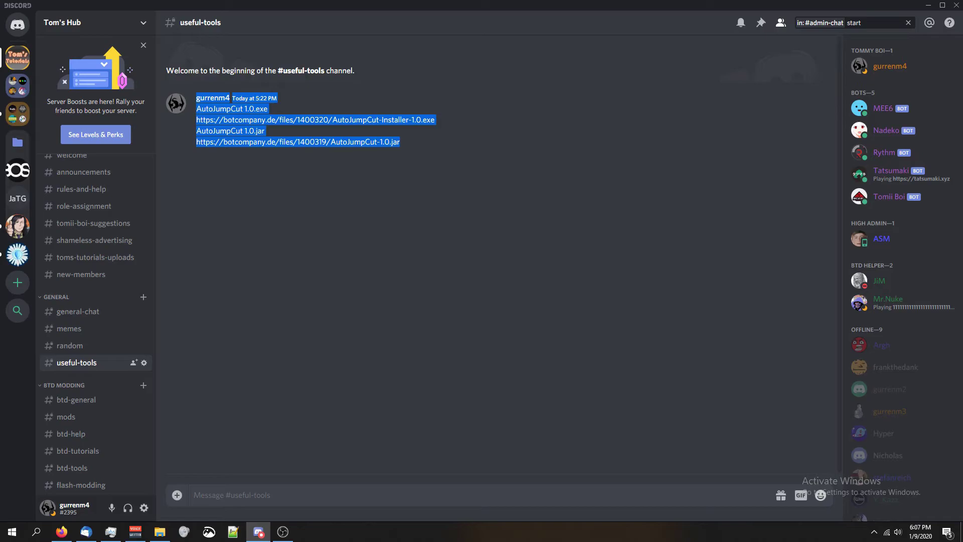
{"action": "key", "text": "alt+Tab"}
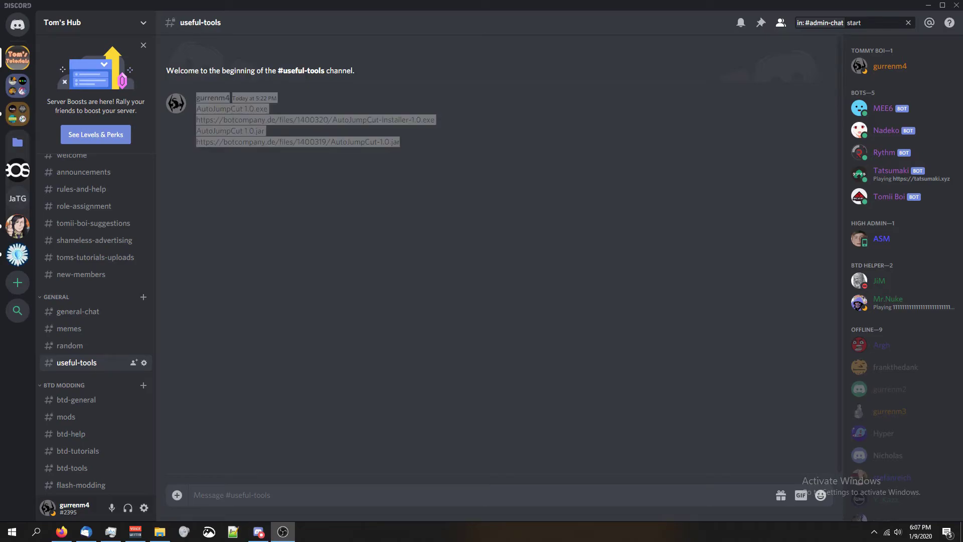
{"action": "key", "text": "alt+Tab"}
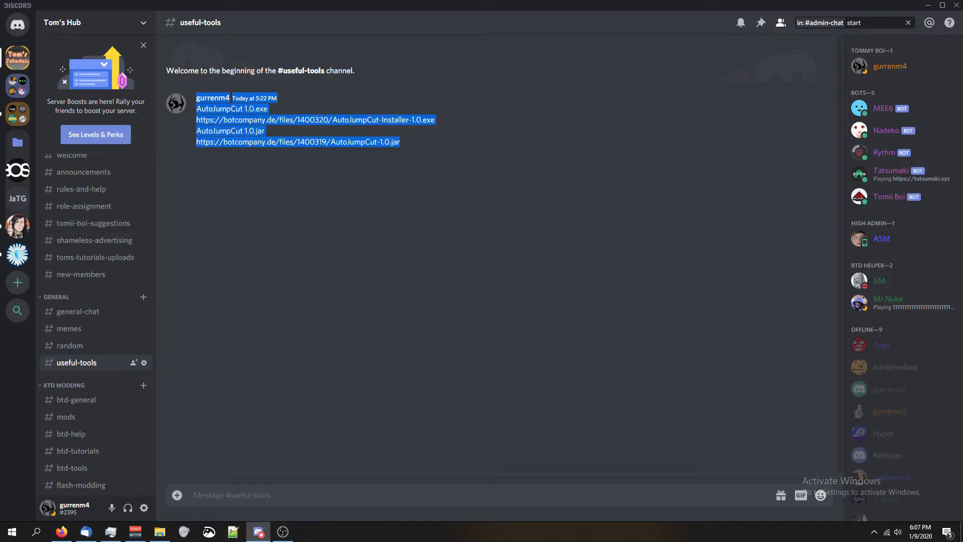
{"action": "key", "text": "alt+Tab"}
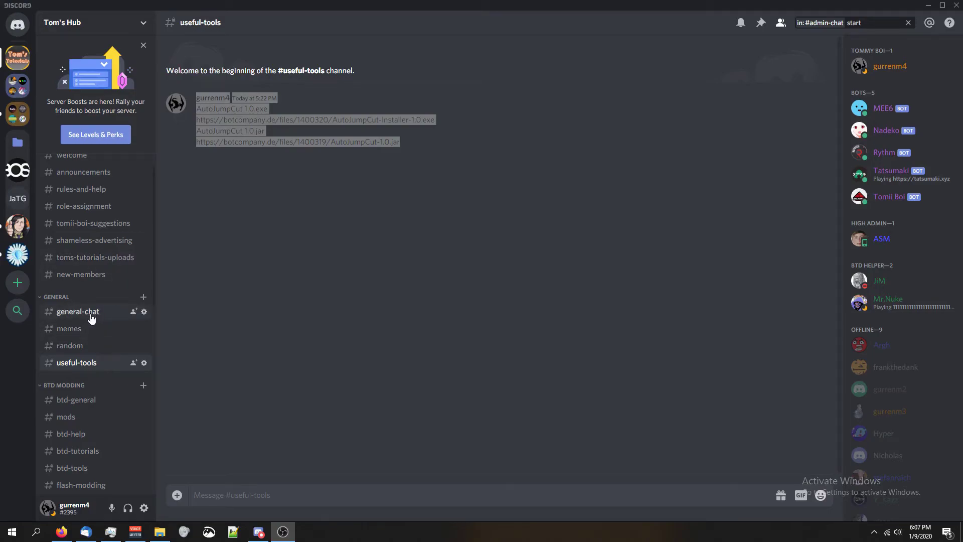
{"action": "key", "text": "alt+Tab"}
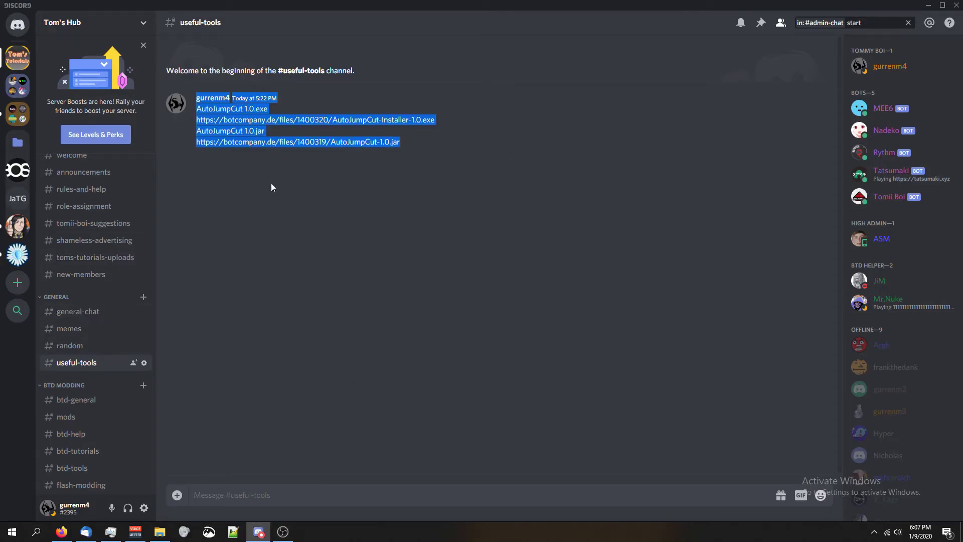
Step: View the Tomii Boi bot's profile card in the server's member list and close it again
{"action": "left_click", "coordinate": [894, 198]}
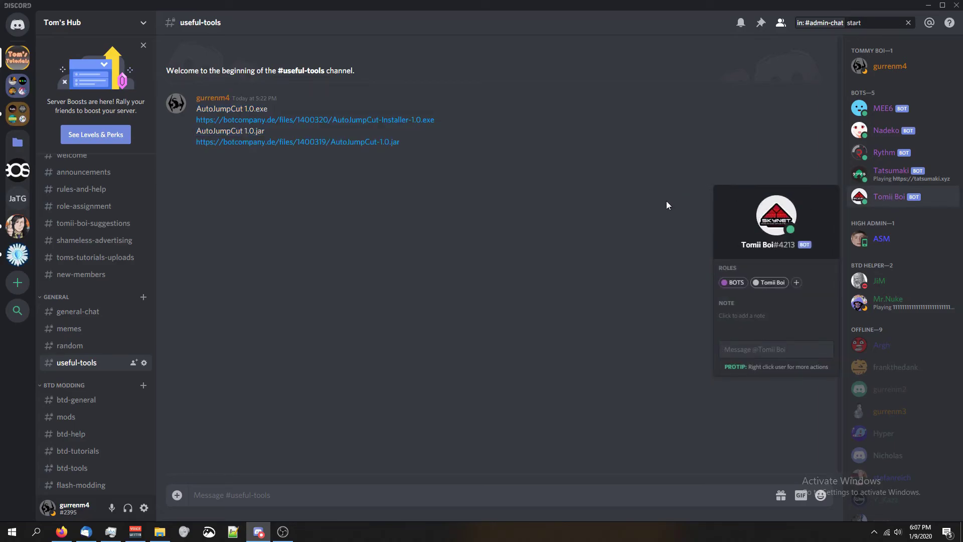
{"action": "left_click", "coordinate": [657, 207]}
{"action": "left_click", "coordinate": [879, 201]}
{"action": "left_click", "coordinate": [464, 203]}
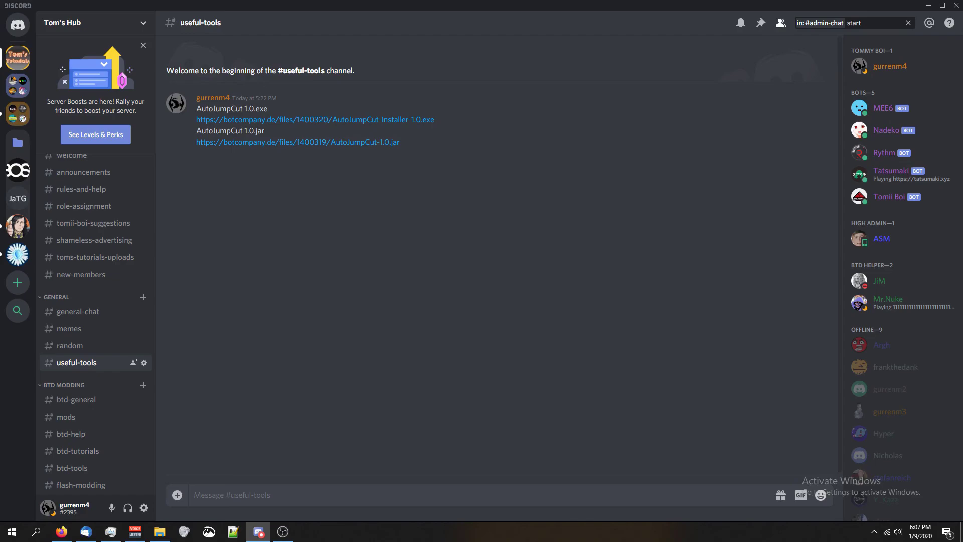
{"action": "left_click", "coordinate": [903, 196]}
{"action": "left_click", "coordinate": [649, 220]}
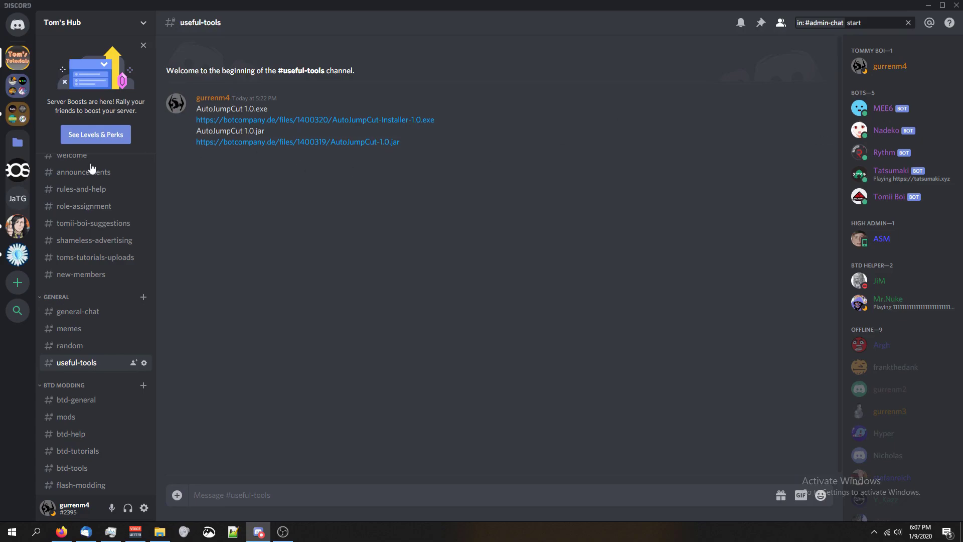